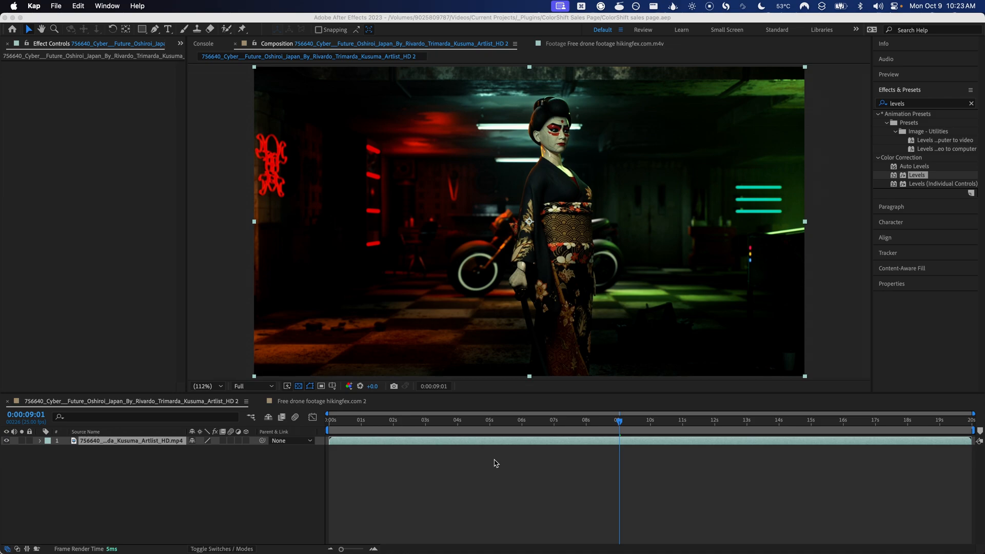
# Play the geisha clip forward to about the twelve-second mark.
pyautogui.click(567, 477)
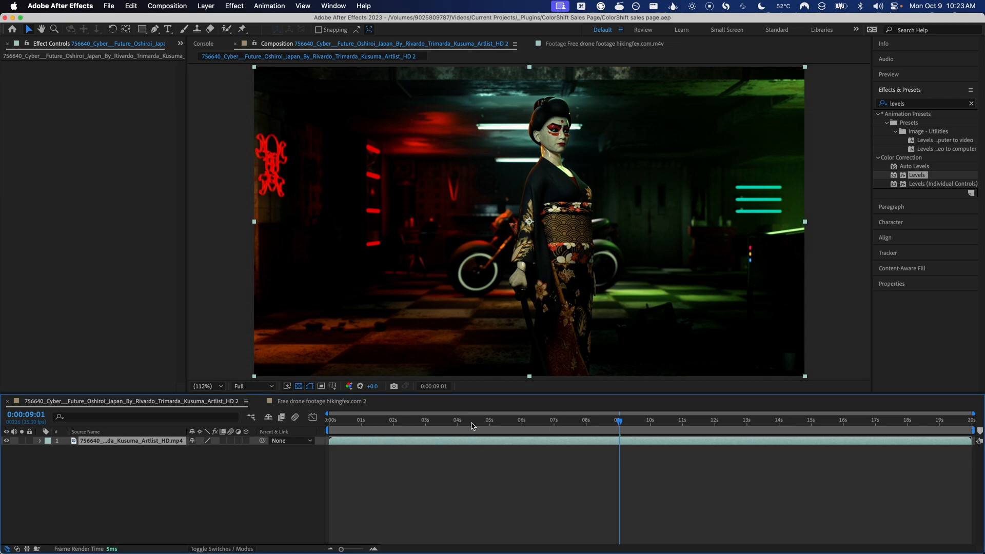
pyautogui.press('space')
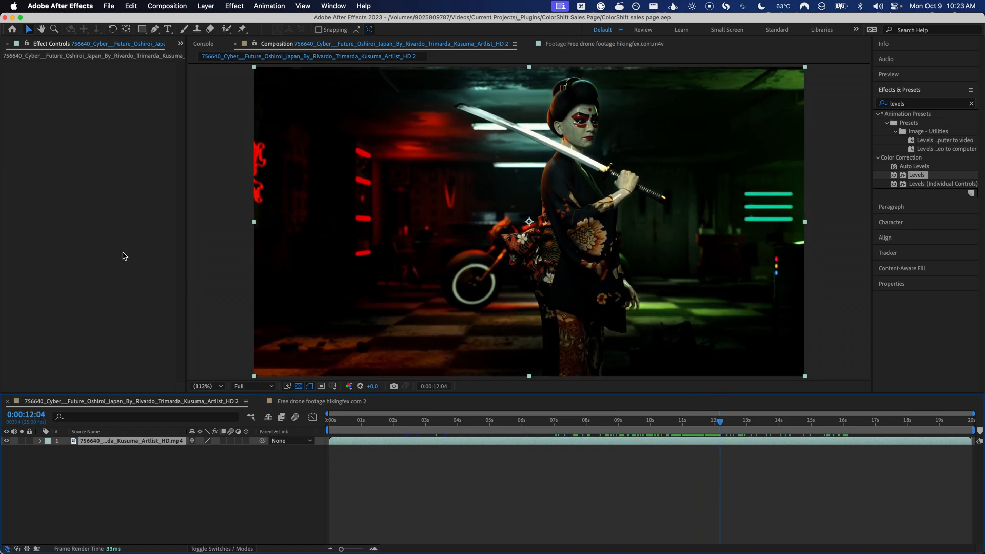
# Apply Haligonian > Color Shift to the clip and scrub to preview the purple-teal result.
pyautogui.rightClick(52, 116)
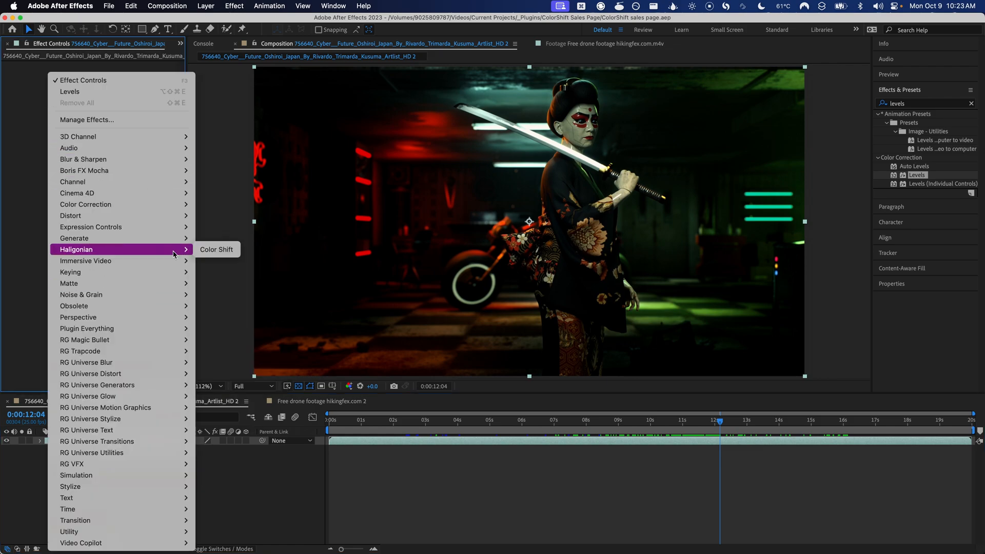
pyautogui.click(216, 250)
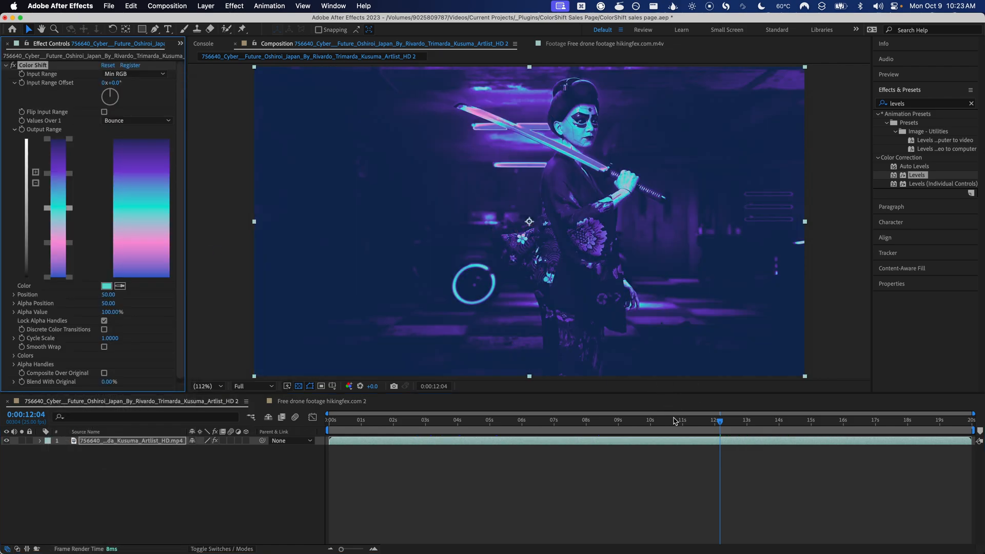
pyautogui.moveTo(676, 422)
pyautogui.mouseDown()
pyautogui.moveTo(570, 422)
pyautogui.moveTo(722, 422)
pyautogui.mouseUp()
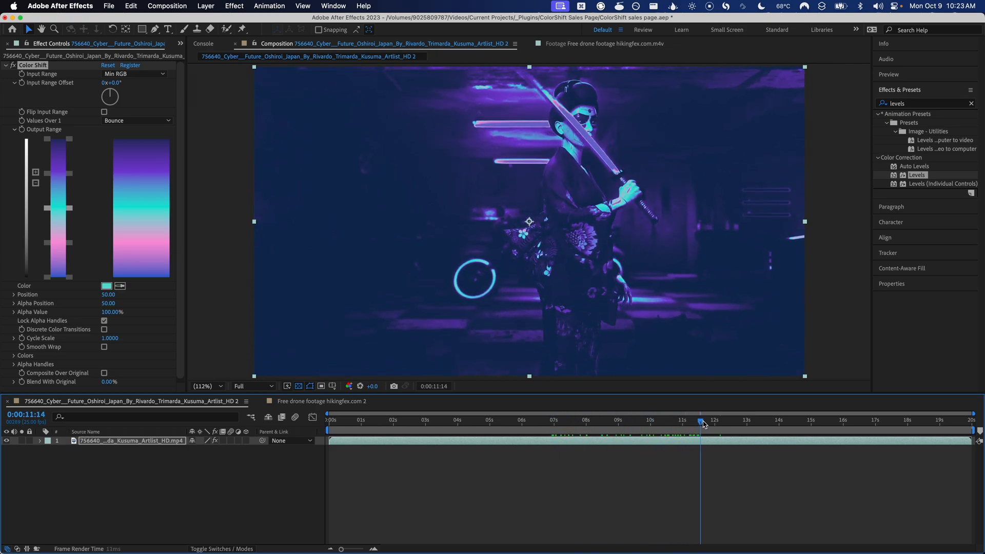
pyautogui.scroll(-1, 183, 270)
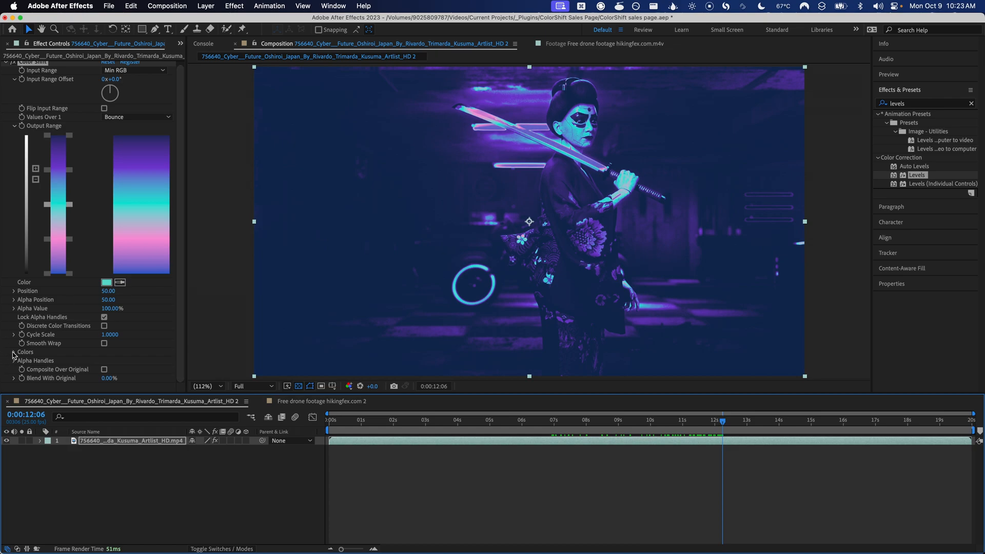
# Set Color 1 to saturated red and Color 2 to bright orange in the Color Shift palette.
pyautogui.click(13, 353)
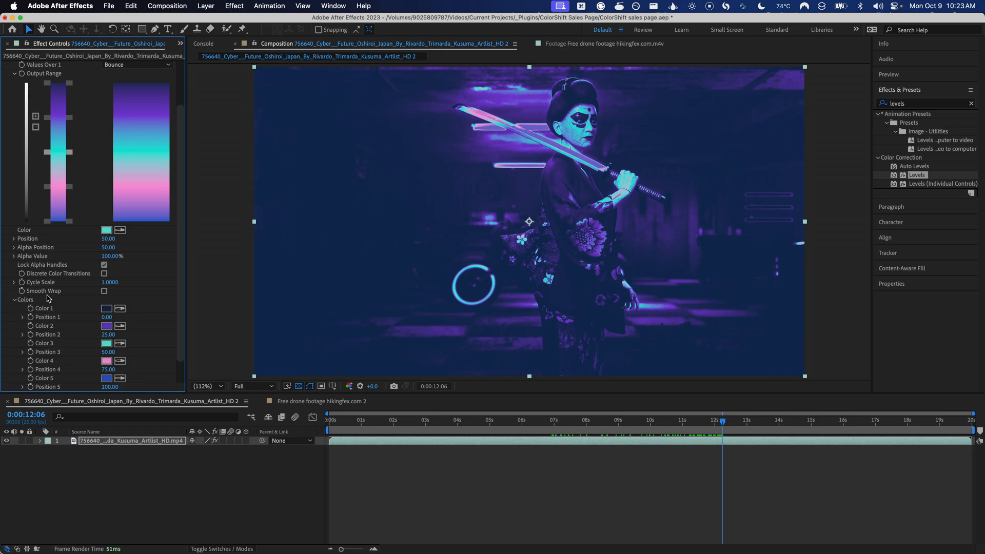
pyautogui.scroll(-1, 46, 299)
pyautogui.click(106, 283)
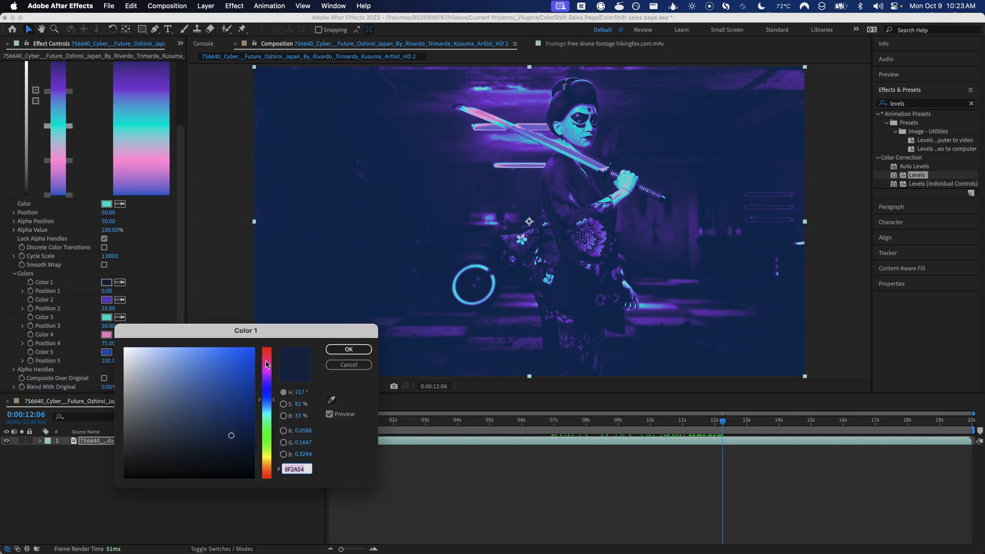
pyautogui.moveTo(266, 363); pyautogui.dragTo(266, 352)
pyautogui.moveTo(231, 435); pyautogui.dragTo(251, 356)
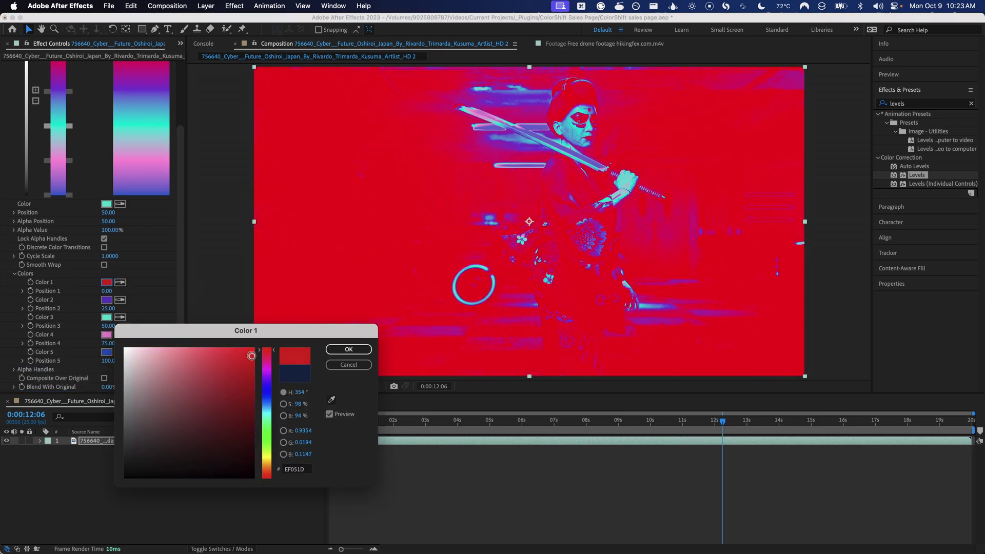
pyautogui.click(349, 350)
pyautogui.click(107, 300)
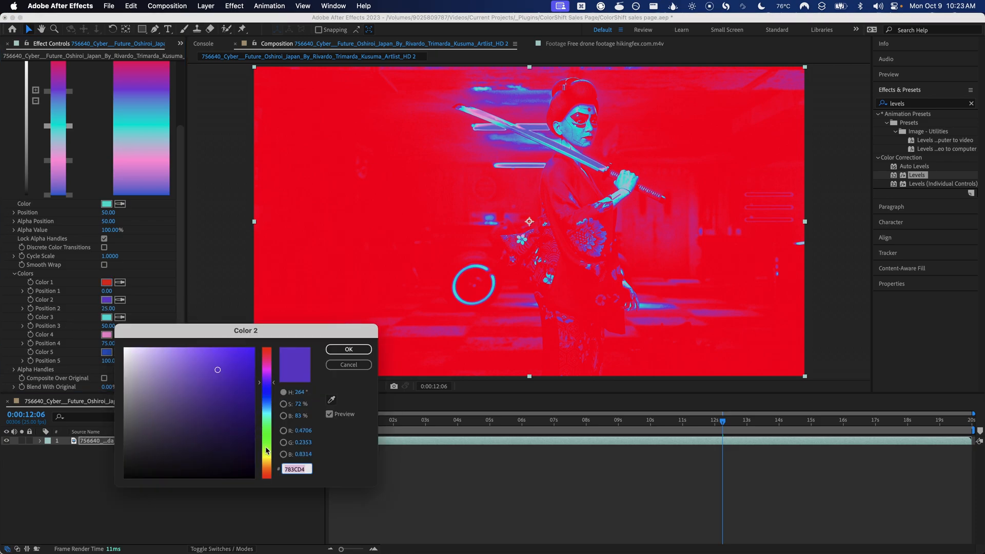
pyautogui.moveTo(267, 450); pyautogui.dragTo(266, 468)
pyautogui.moveTo(217, 369); pyautogui.dragTo(241, 352)
pyautogui.click(349, 349)
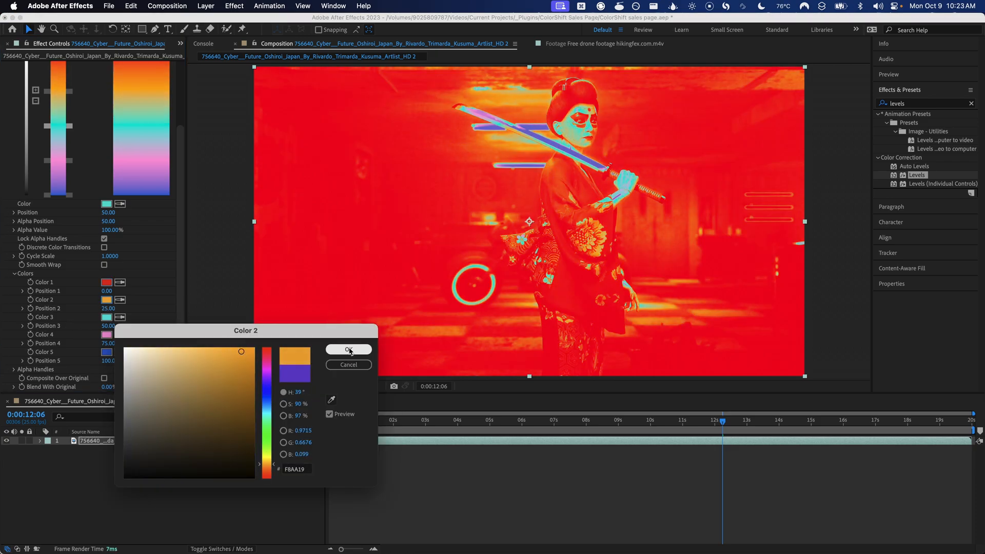
# Set Color 3 to green and Color 4 to vivid blue.
pyautogui.click(106, 317)
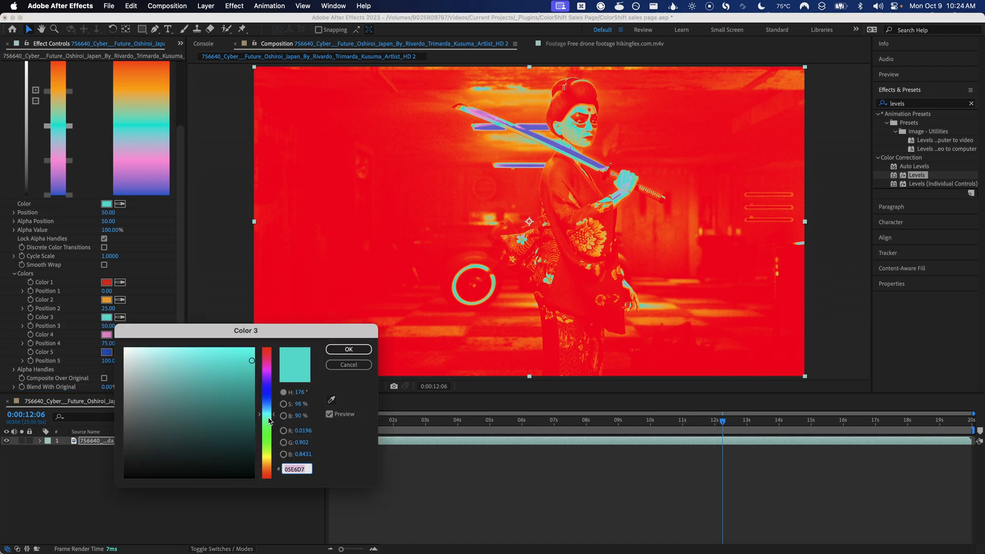
pyautogui.moveTo(267, 414); pyautogui.dragTo(266, 431)
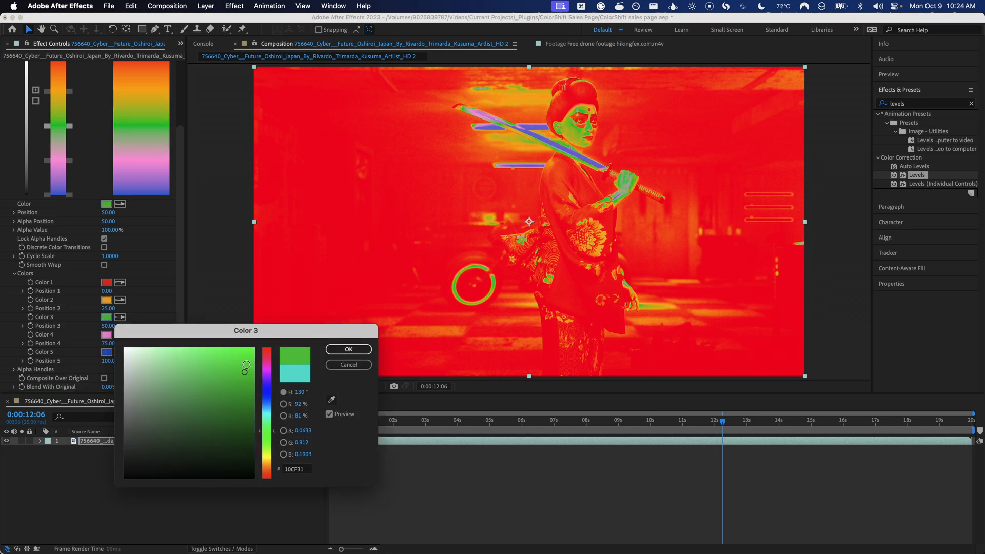
pyautogui.click(244, 352)
pyautogui.click(349, 349)
pyautogui.click(106, 334)
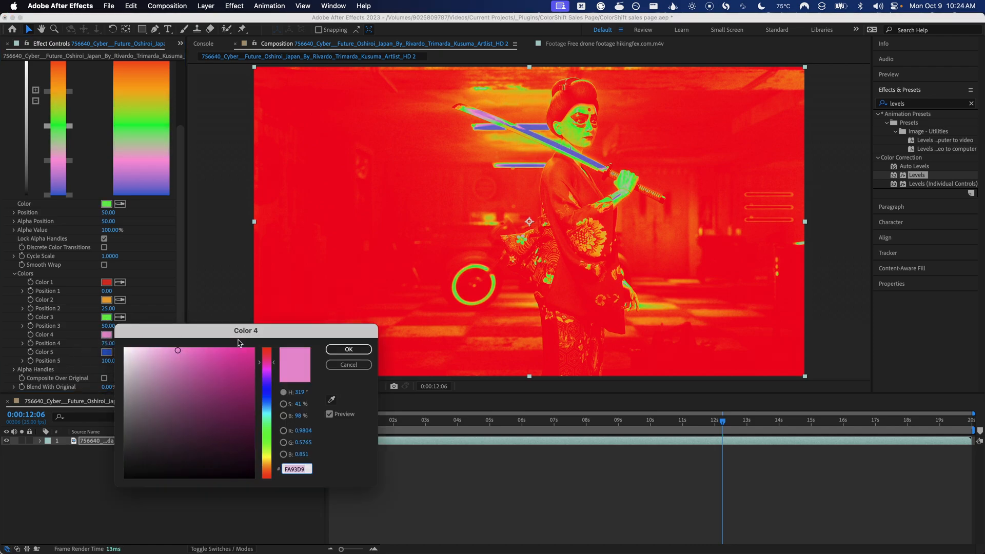
pyautogui.moveTo(269, 368); pyautogui.dragTo(268, 390)
pyautogui.click(244, 352)
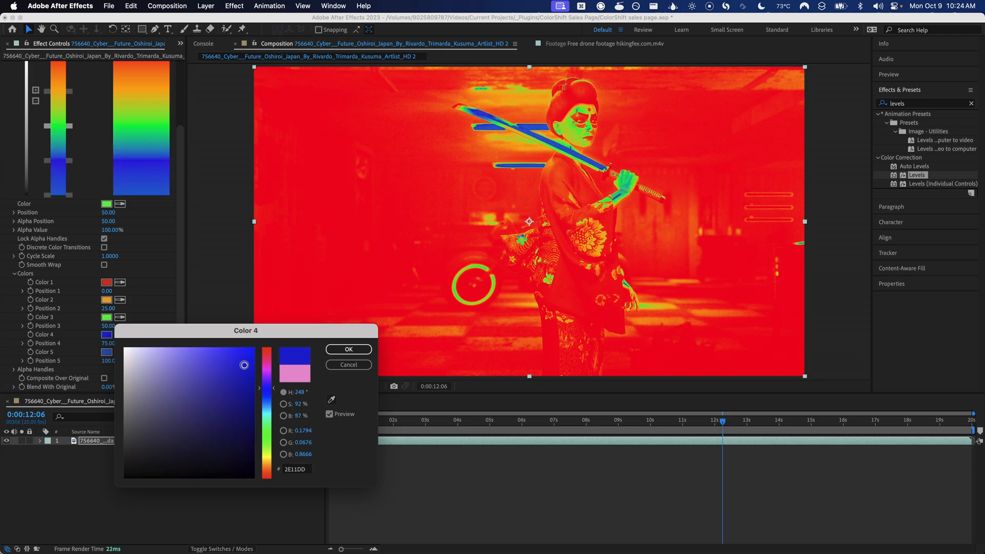
pyautogui.click(349, 350)
# Set Color 5 to a bright purple, completing the red-to-purple palette.
pyautogui.click(107, 351)
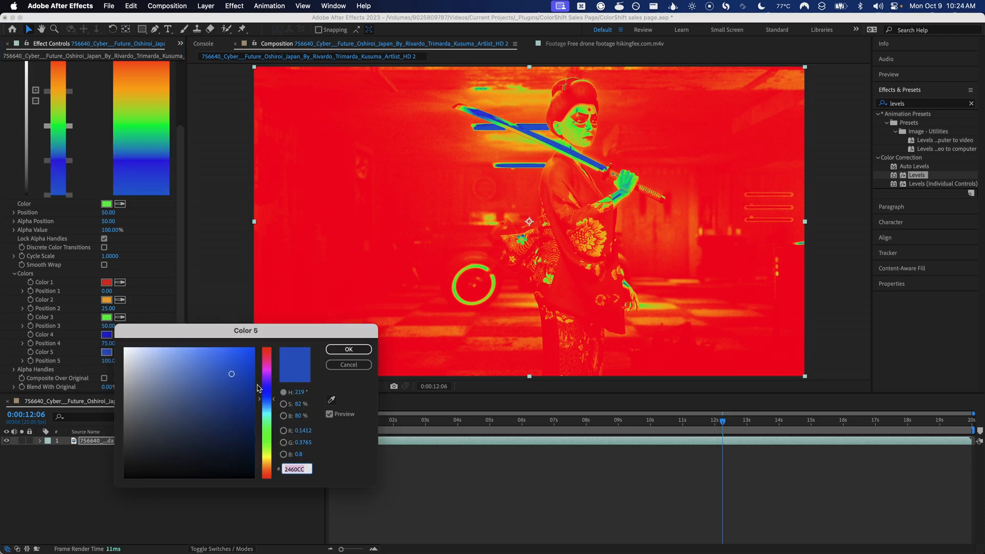
pyautogui.moveTo(266, 389); pyautogui.dragTo(265, 379)
pyautogui.click(231, 375)
pyautogui.click(238, 359)
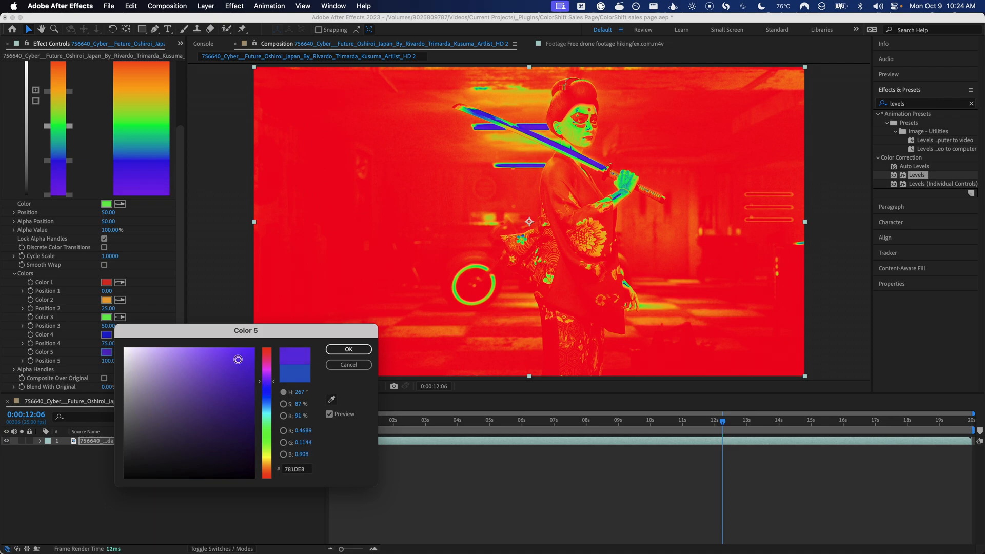
pyautogui.click(349, 349)
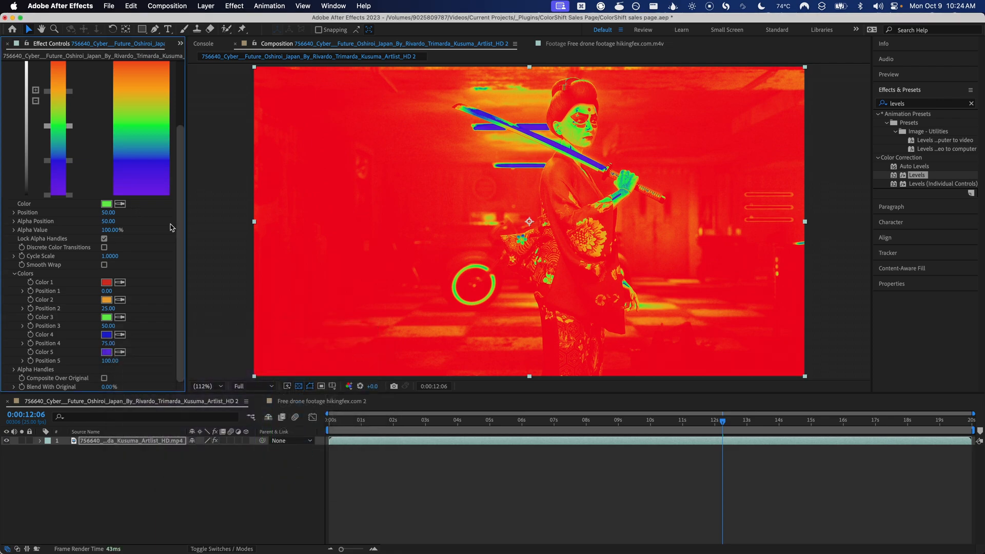
pyautogui.scroll(5, 162, 216)
# Add an Exposure effect before Color Shift and raise it to brighten the clip.
pyautogui.moveTo(114, 82)
pyautogui.mouseDown()
pyautogui.moveTo(137, 82)
pyautogui.moveTo(64, 97)
pyautogui.moveTo(256, 95)
pyautogui.mouseUp()
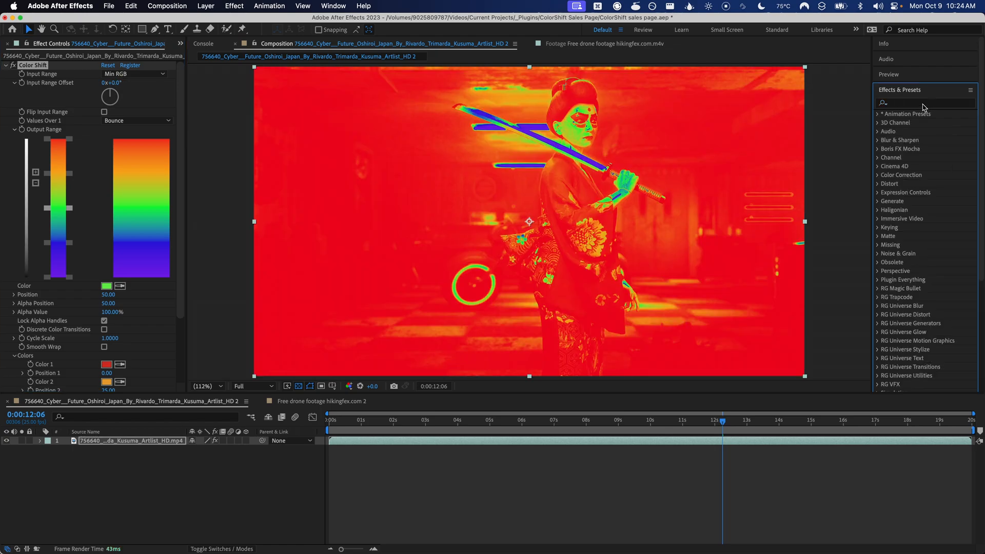
pyautogui.write('exposure')
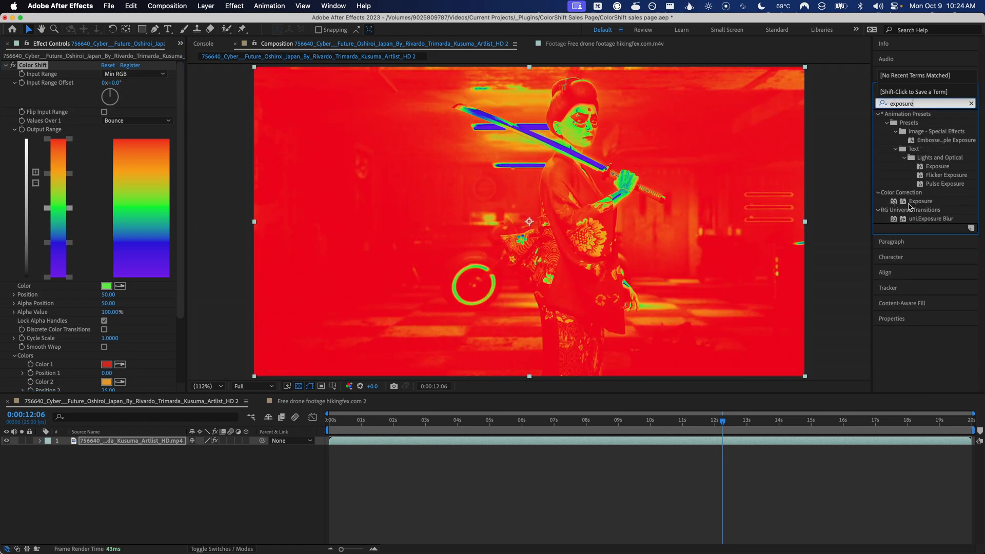
pyautogui.doubleClick(920, 201)
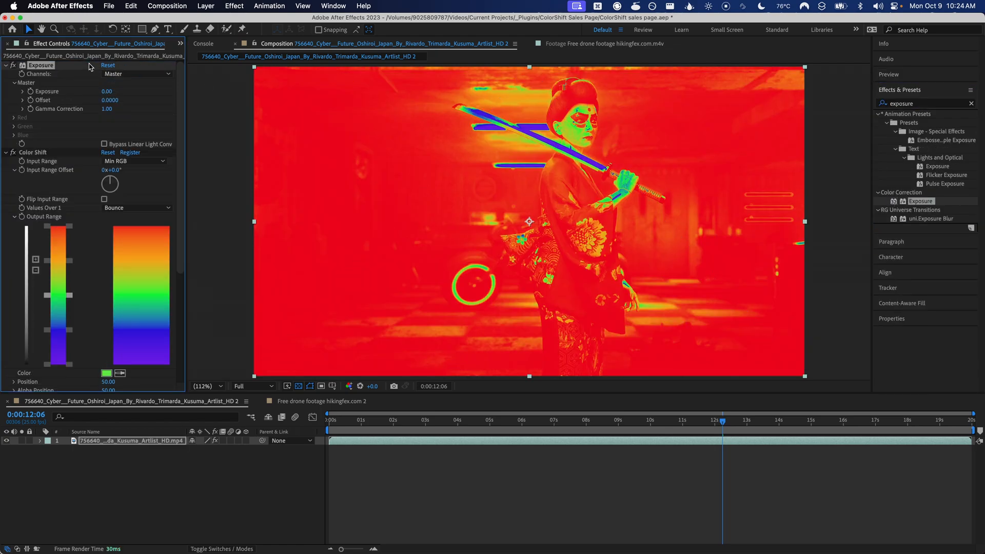
pyautogui.moveTo(106, 91)
pyautogui.mouseDown()
pyautogui.moveTo(338, 102)
pyautogui.moveTo(473, 141)
pyautogui.mouseUp()
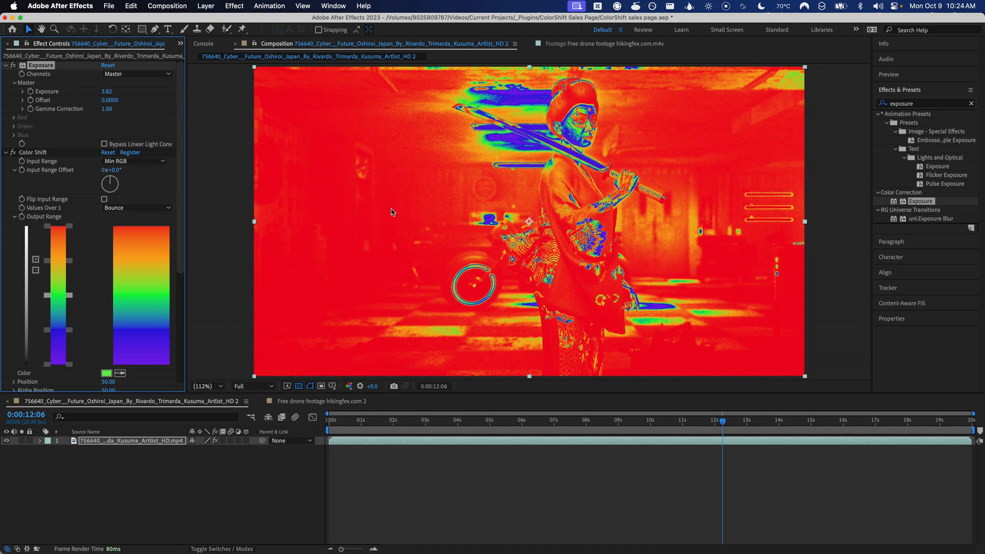
# Flip the input range and rotate the input offset so the shot turns mostly blue.
pyautogui.click(104, 199)
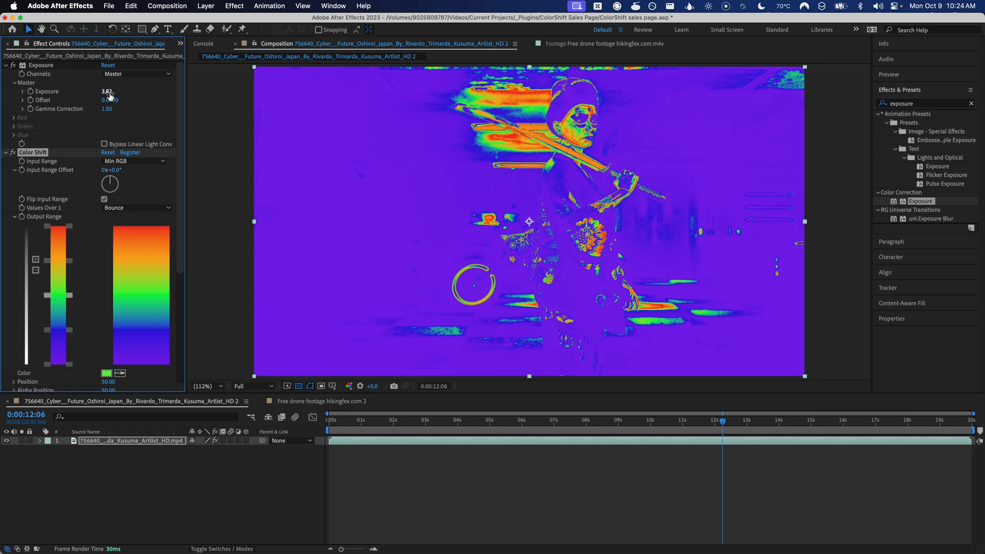
pyautogui.moveTo(108, 91); pyautogui.dragTo(113, 93)
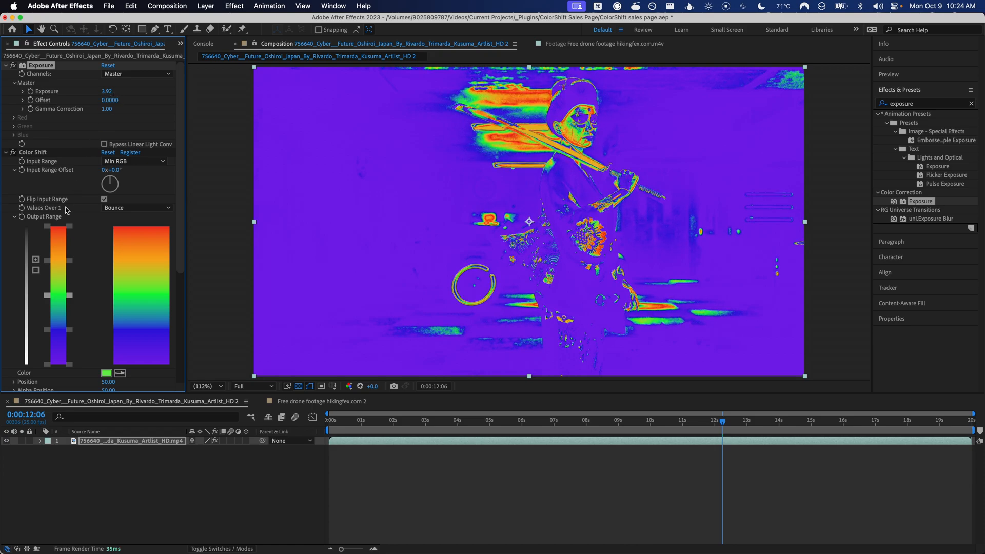
pyautogui.scroll(-1, 66, 242)
pyautogui.moveTo(113, 152)
pyautogui.mouseDown()
pyautogui.moveTo(186, 152)
pyautogui.moveTo(161, 154)
pyautogui.mouseUp()
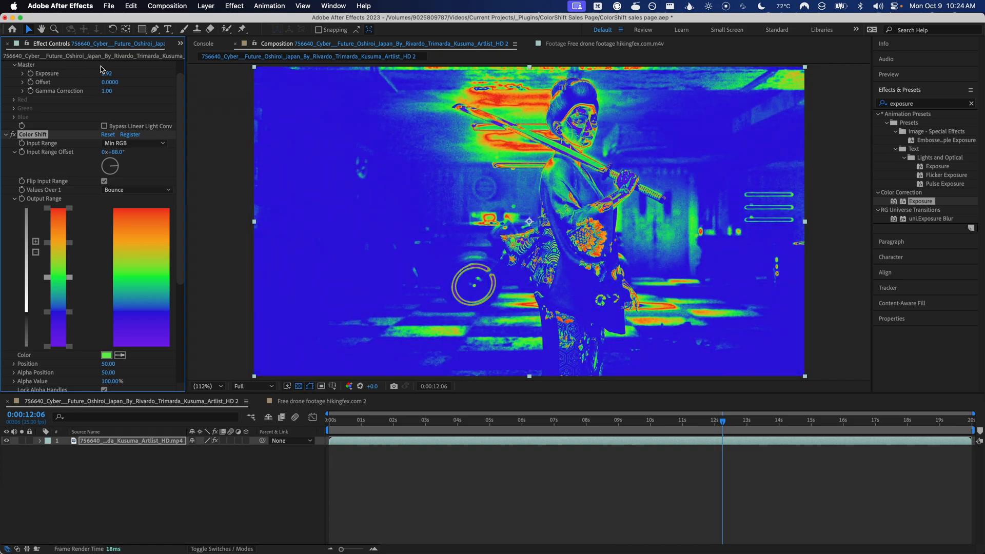
pyautogui.moveTo(106, 74); pyautogui.dragTo(45, 86)
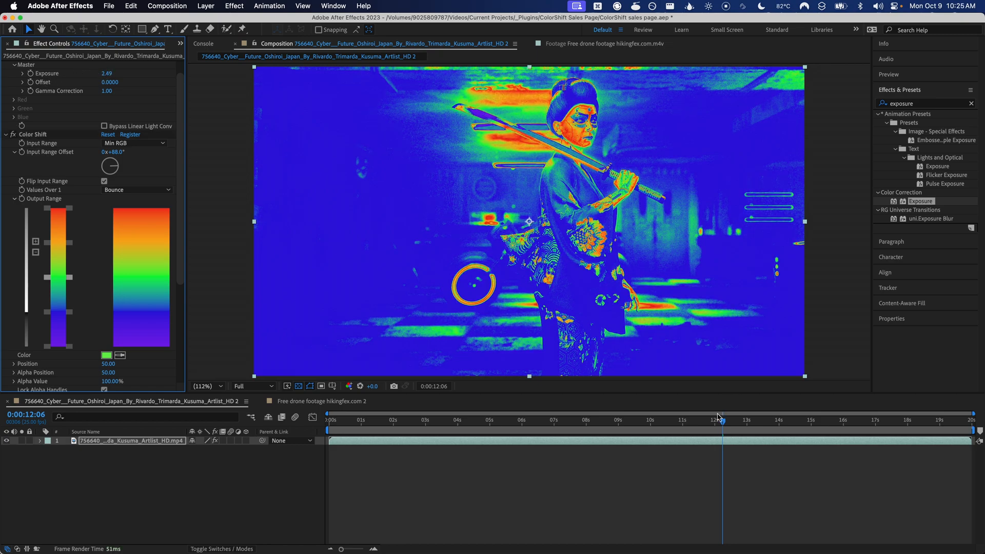
# Set Color Shift's Input Range to Intensity, revealing the motorbike and floor.
pyautogui.moveTo(722, 422); pyautogui.dragTo(728, 422)
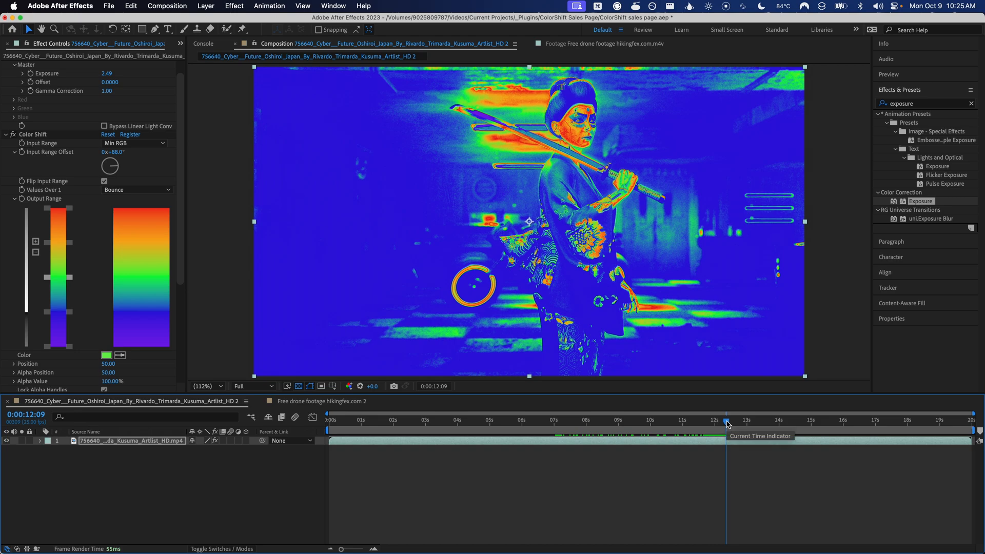
pyautogui.click(155, 146)
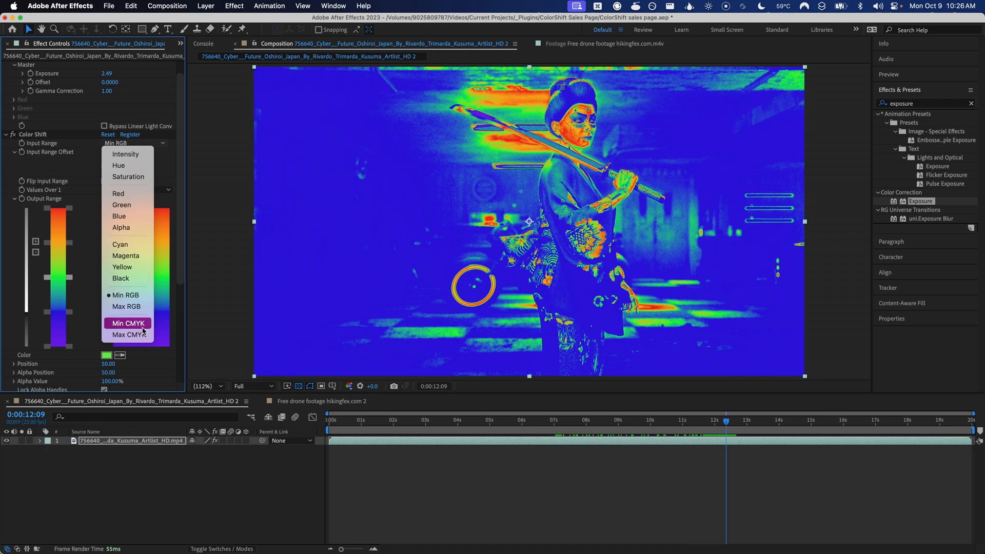
pyautogui.click(137, 156)
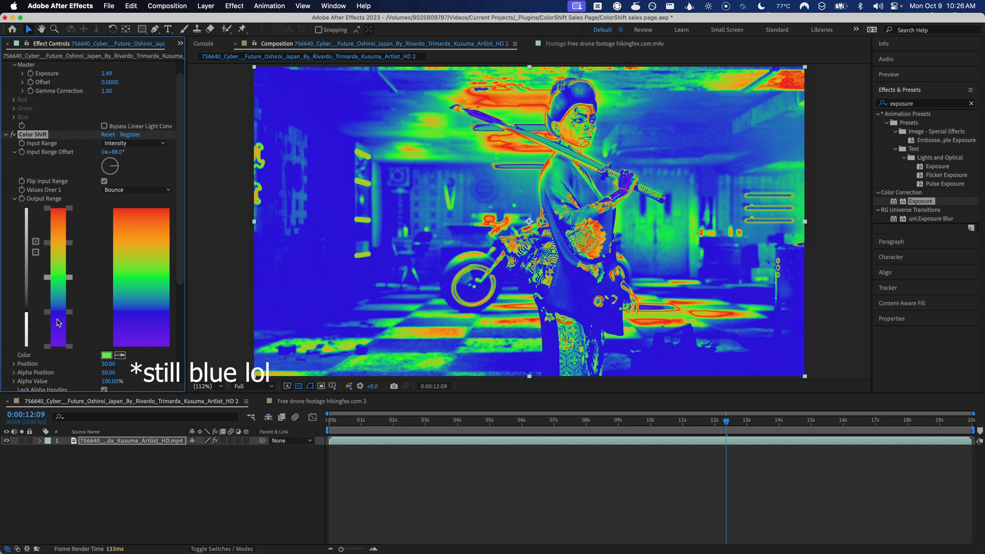
# Nudge the input offset, toggle the flip, and move an output gradient stop.
pyautogui.moveTo(116, 152)
pyautogui.mouseDown()
pyautogui.moveTo(84, 151)
pyautogui.moveTo(154, 152)
pyautogui.moveTo(88, 152)
pyautogui.moveTo(104, 152)
pyautogui.mouseUp()
pyautogui.click(106, 180)
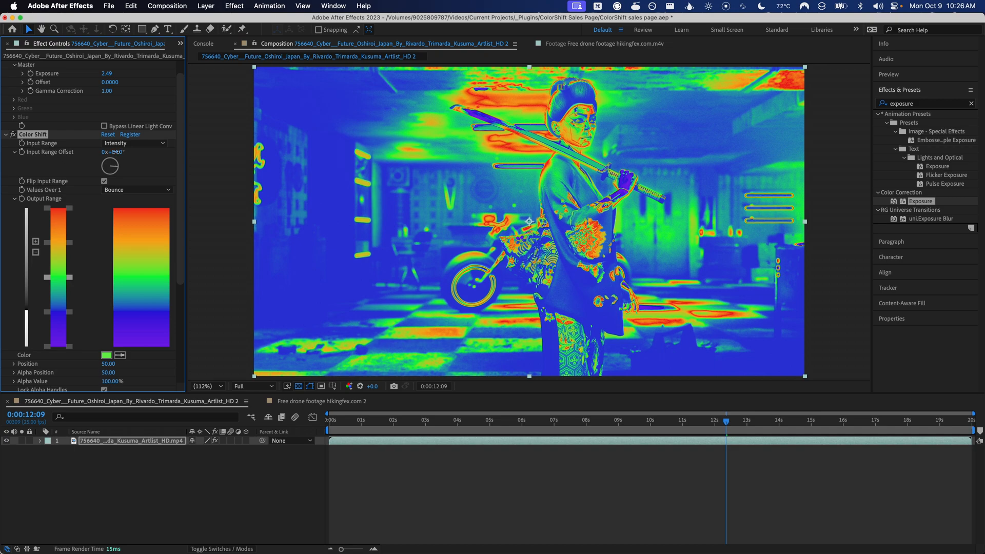
pyautogui.moveTo(70, 250)
pyautogui.mouseDown()
pyautogui.moveTo(69, 258)
pyautogui.moveTo(40, 244)
pyautogui.mouseUp()
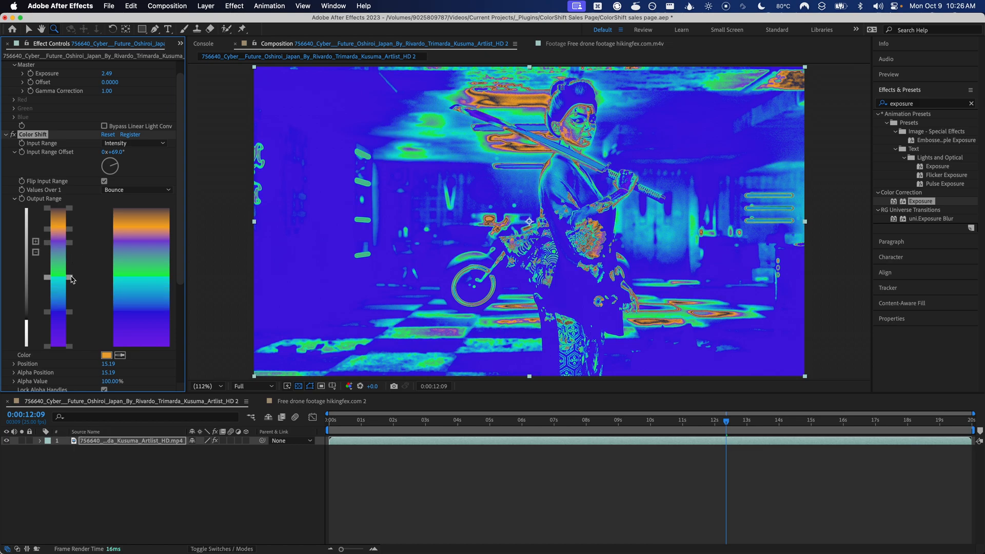
# Inspect the purple end stop and the orange stop of the output gradient.
pyautogui.click(55, 253)
pyautogui.click(36, 252)
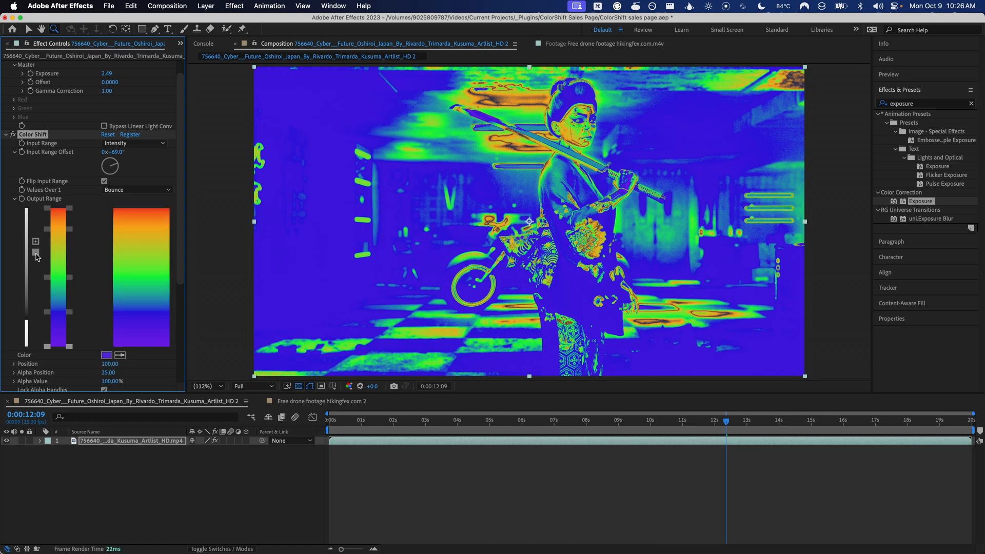
pyautogui.click(70, 229)
pyautogui.scroll(-3, 98, 243)
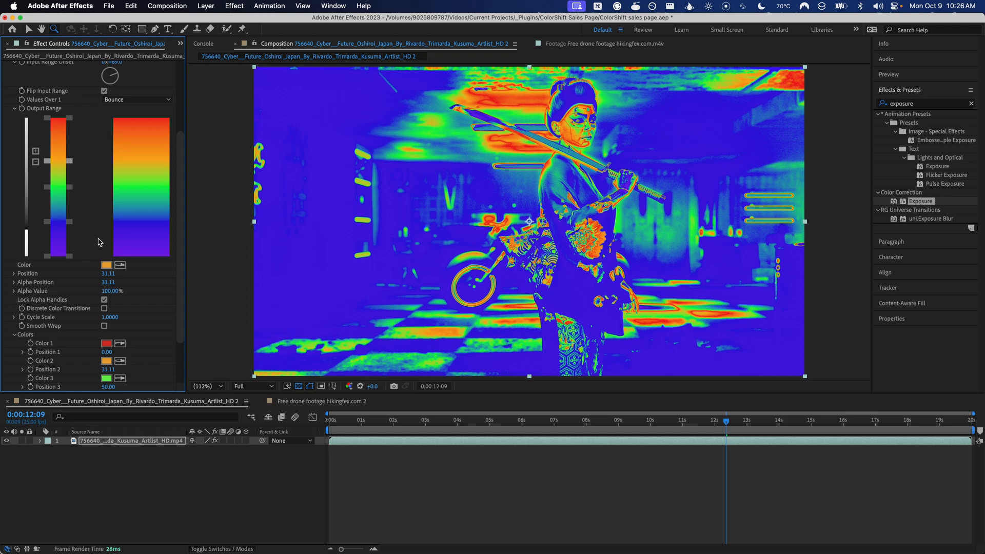
pyautogui.scroll(3, 98, 242)
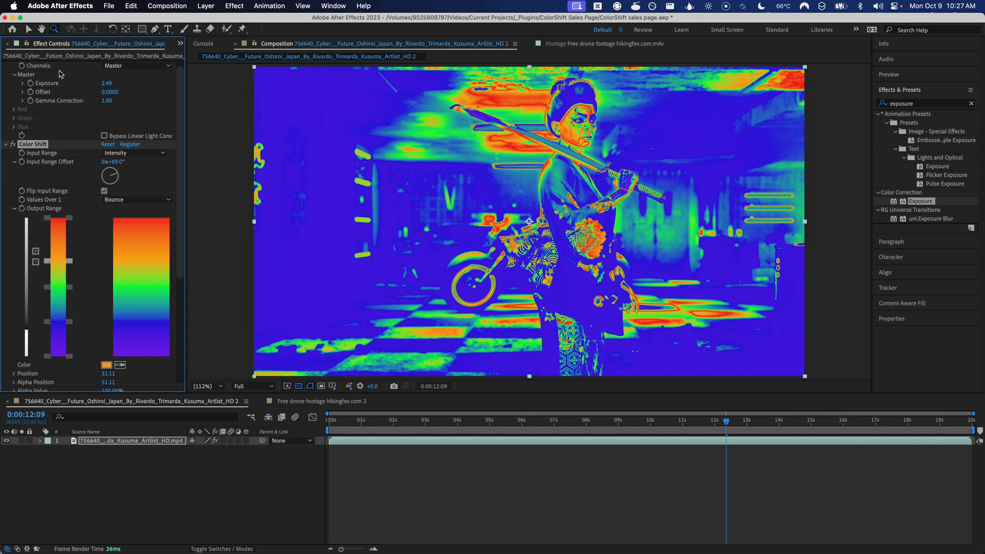
# Switch off Color Shift and sample pixel colour values from the original footage in the Info panel.
pyautogui.click(23, 44)
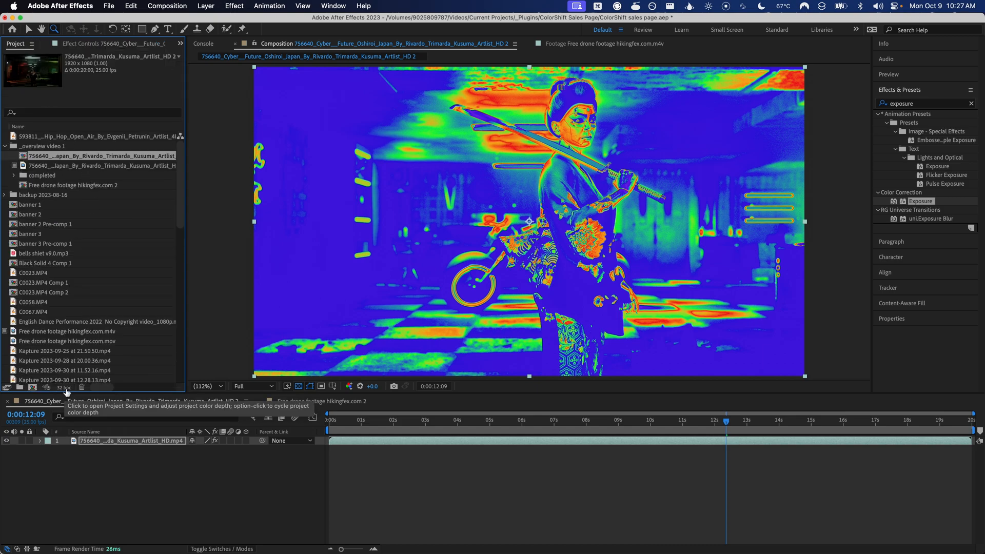
pyautogui.click(108, 44)
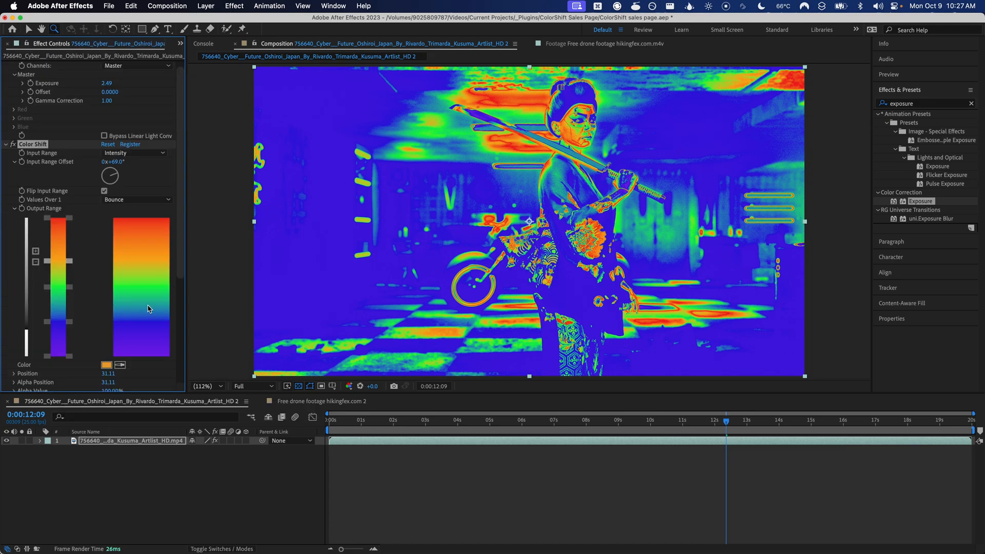
pyautogui.scroll(1, 147, 289)
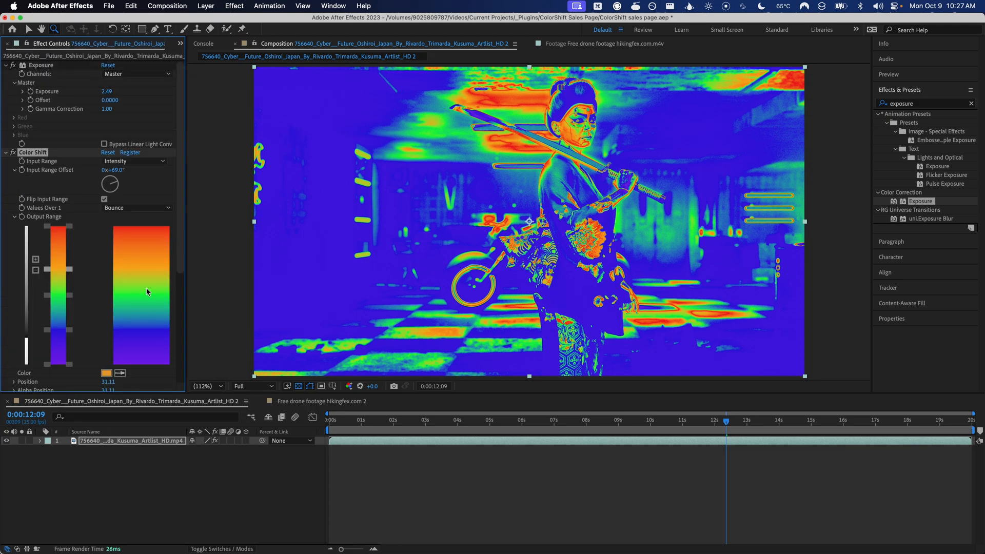
pyautogui.click(15, 153)
pyautogui.click(884, 45)
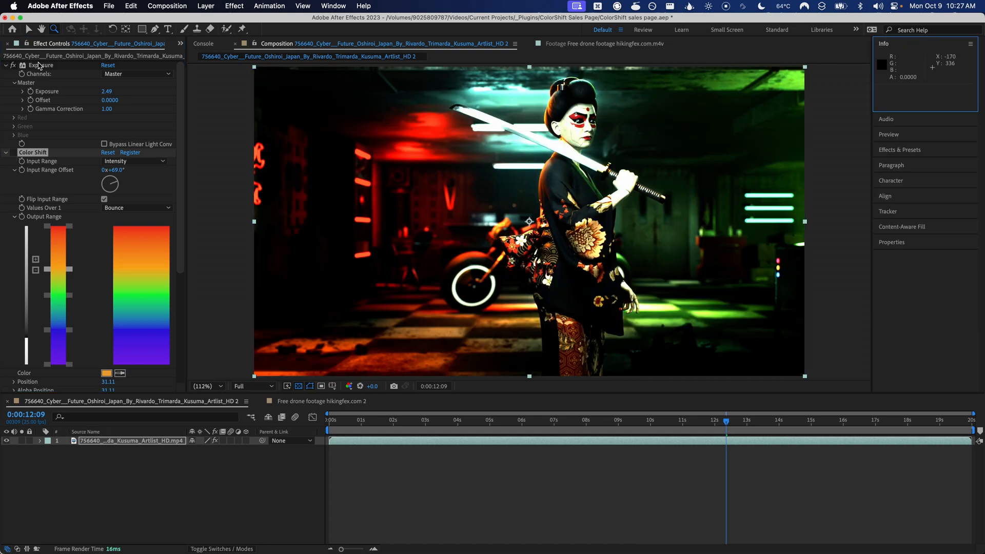
pyautogui.click(484, 111)
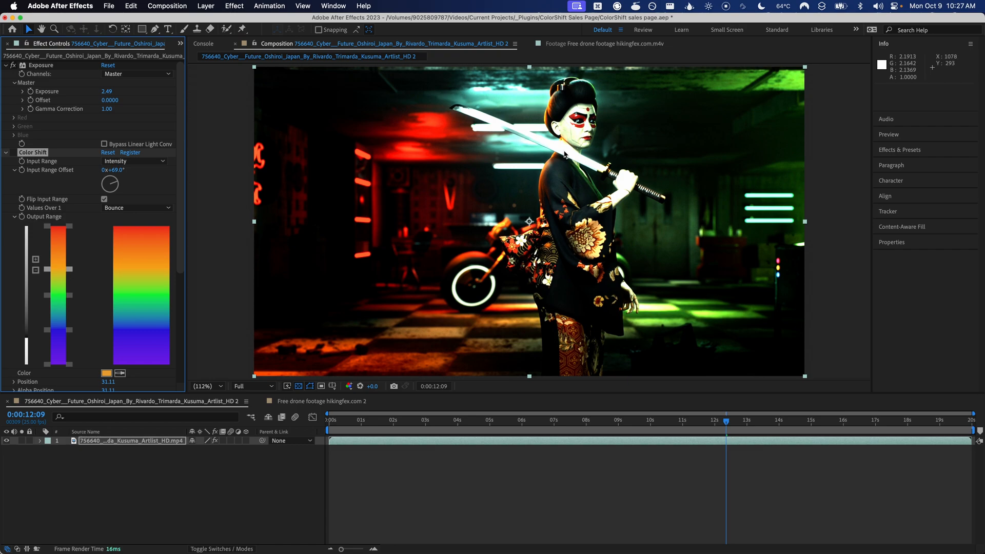
# Re-enable Color Shift with Input Range Offset set to 0.
pyautogui.click(12, 152)
pyautogui.click(113, 171)
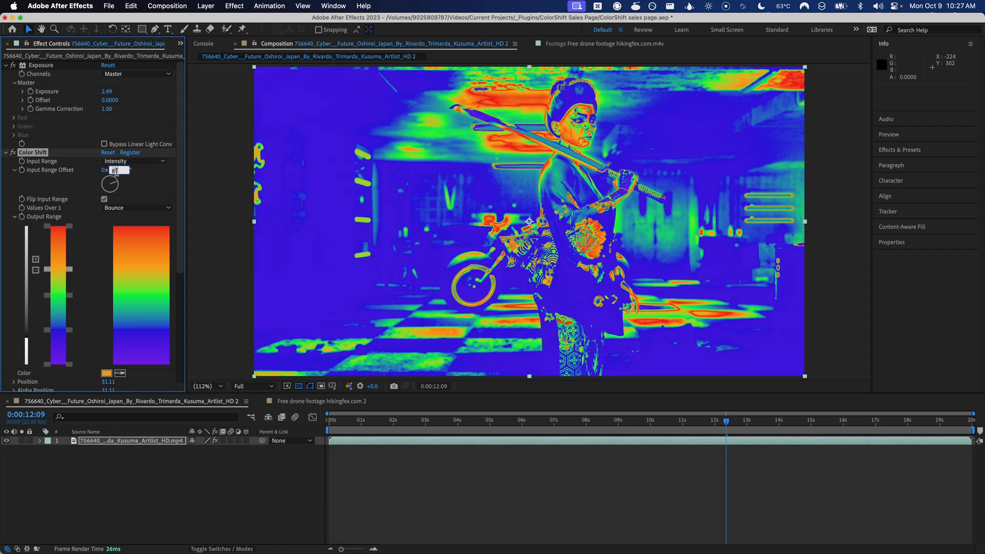
pyautogui.write('0')
pyautogui.press('Return')
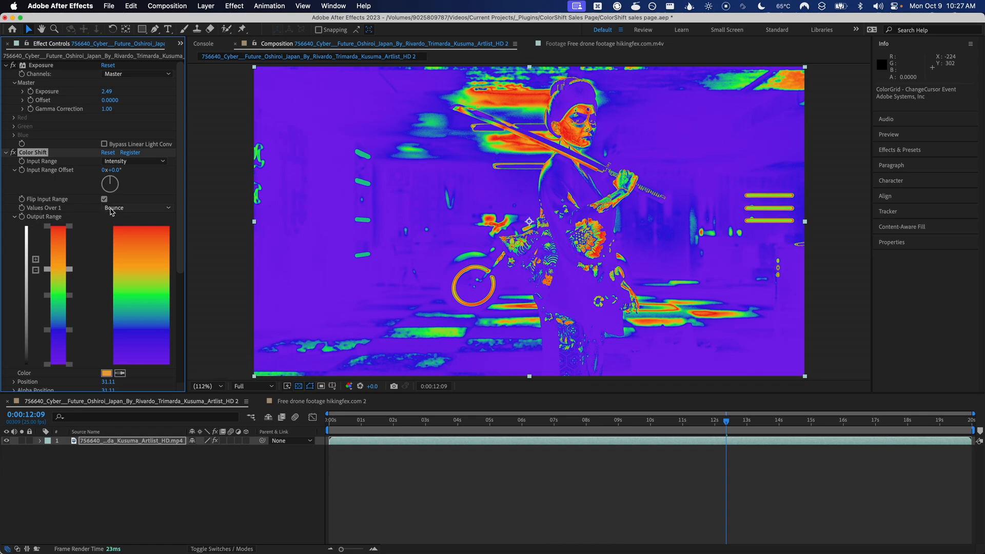
# Clamp values over 1 and raise Exposure to about 43.82, turning the frame red.
pyautogui.click(114, 208)
pyautogui.click(116, 216)
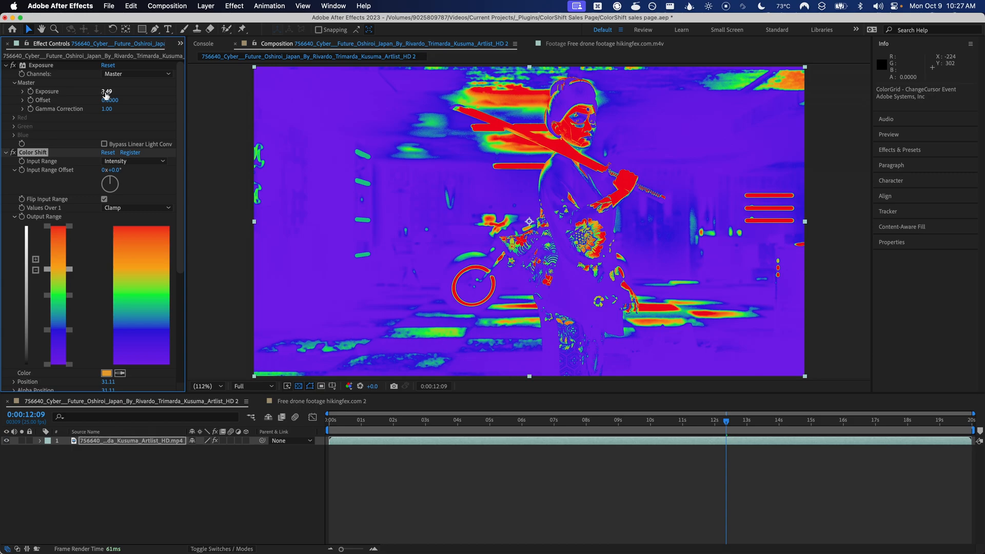
pyautogui.moveTo(107, 92); pyautogui.dragTo(278, 92)
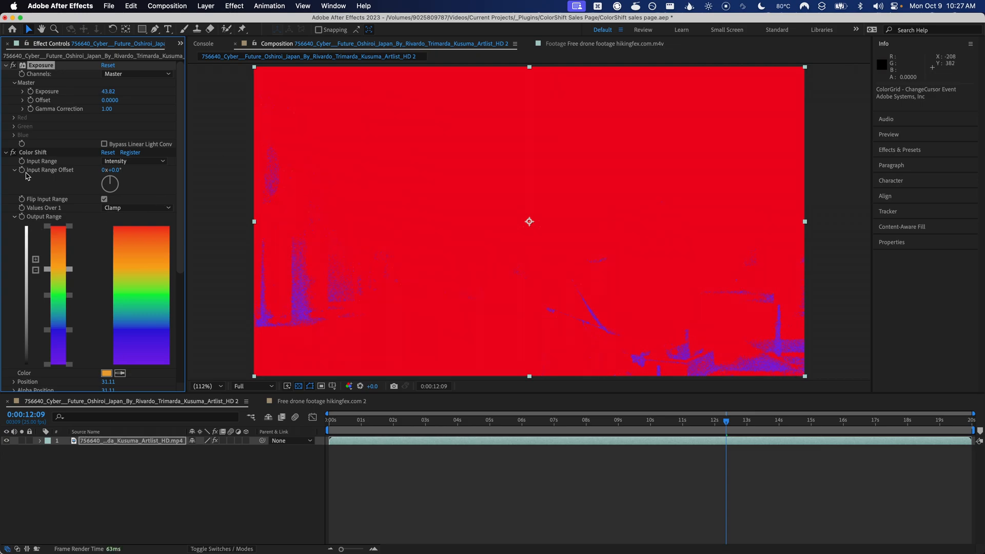
# Wrap values over 1 back to 0 and lower Exposure to 4.79 for banded colour cycles.
pyautogui.click(136, 208)
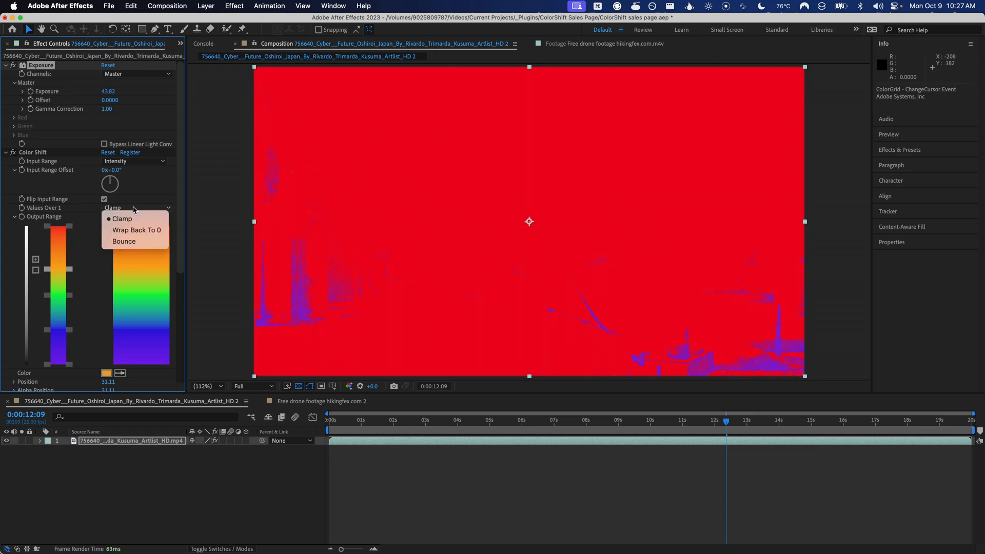
pyautogui.click(135, 229)
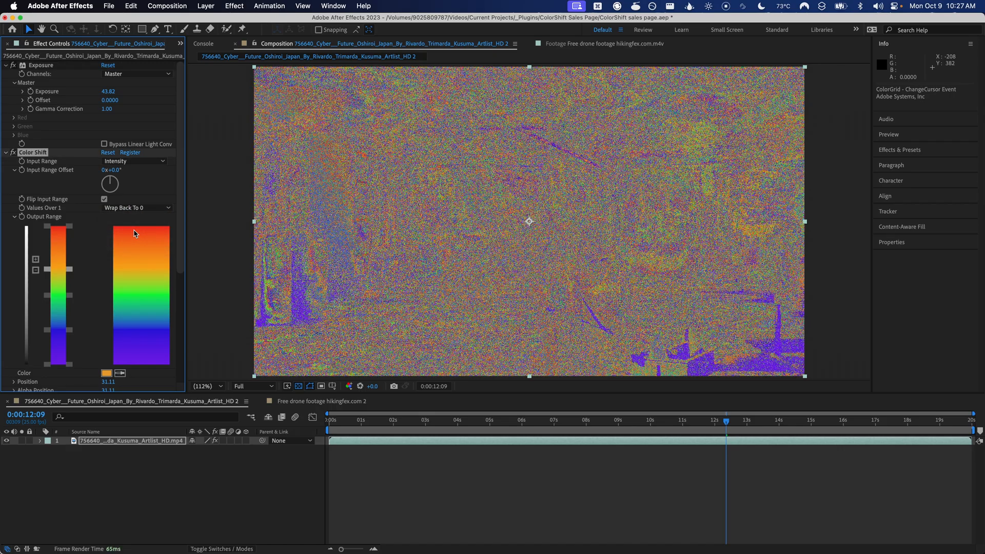
pyautogui.moveTo(108, 91)
pyautogui.mouseDown()
pyautogui.moveTo(60, 101)
pyautogui.moveTo(115, 92)
pyautogui.mouseUp()
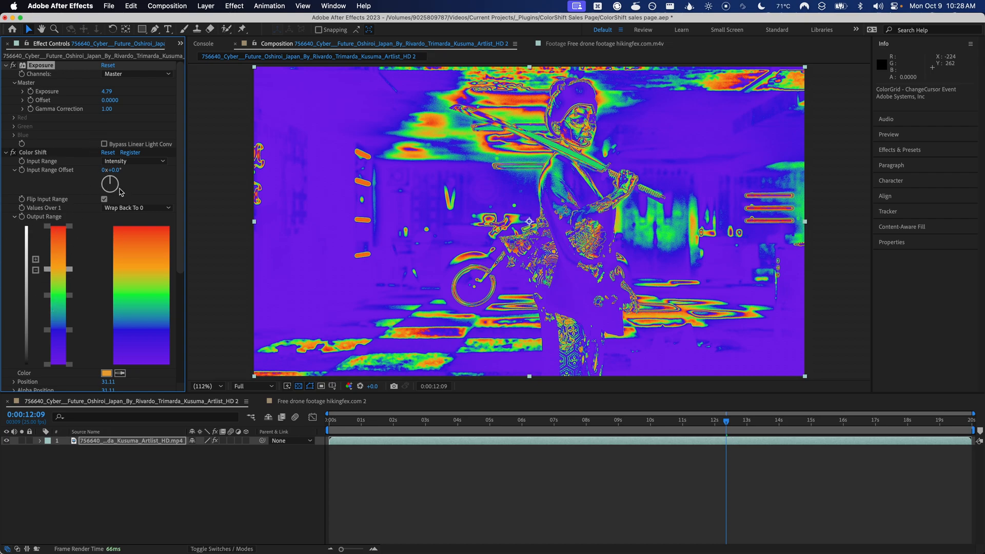
# Try Bounce for values over 1 and raise Exposure to 6.27.
pyautogui.click(138, 208)
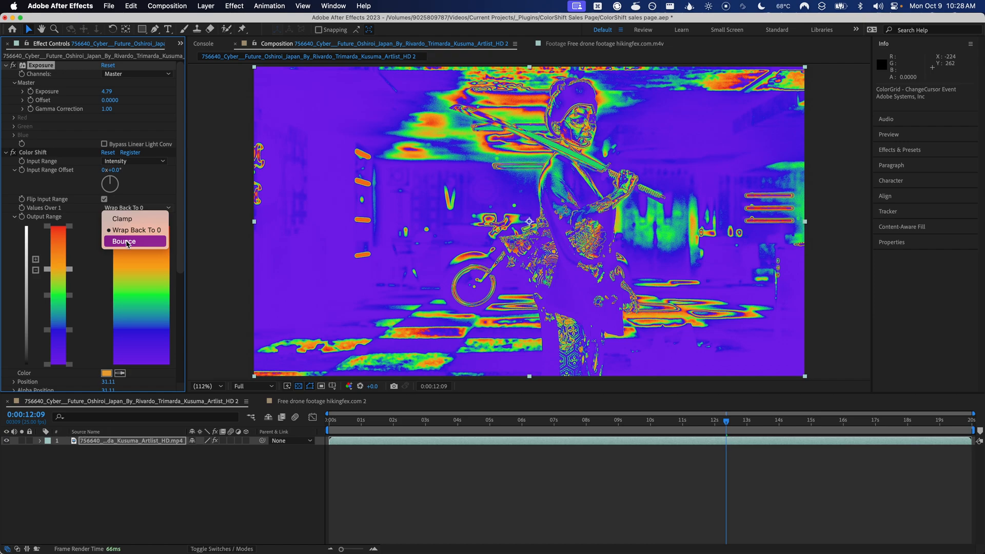
pyautogui.click(127, 242)
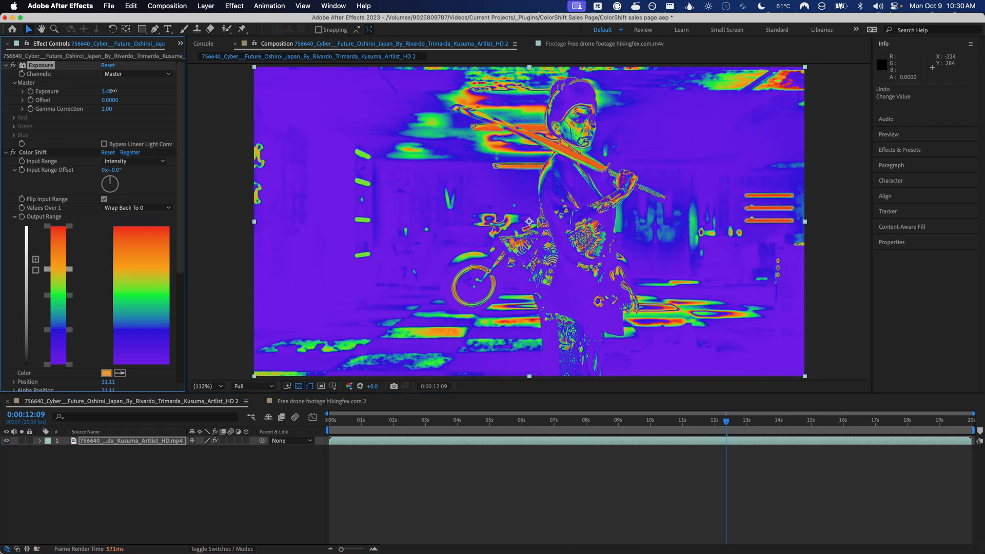
pyautogui.moveTo(105, 91)
pyautogui.mouseDown()
pyautogui.moveTo(216, 86)
pyautogui.moveTo(115, 91)
pyautogui.moveTo(130, 91)
pyautogui.mouseUp()
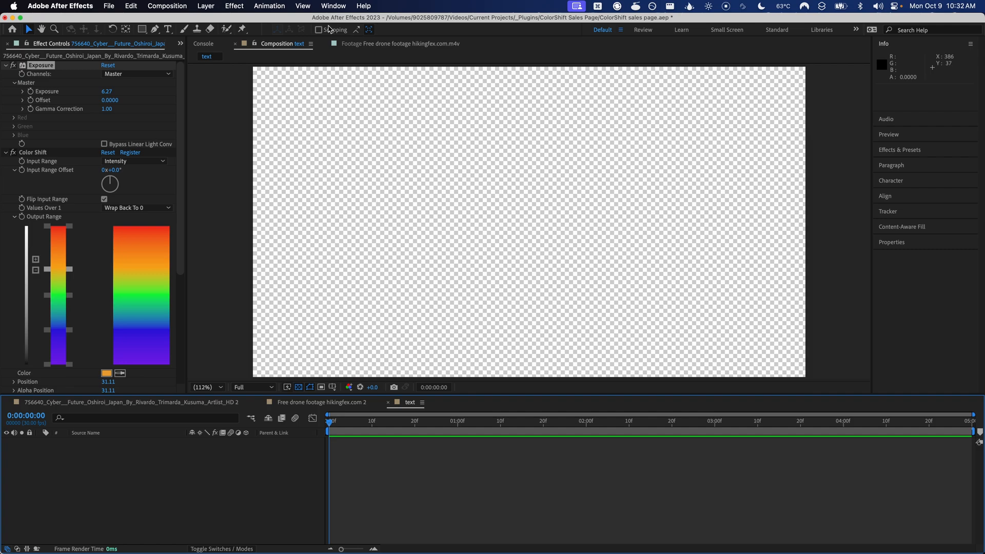
# Create a new text layer reading 'Color Shift' on the canvas.
pyautogui.press('super+t')
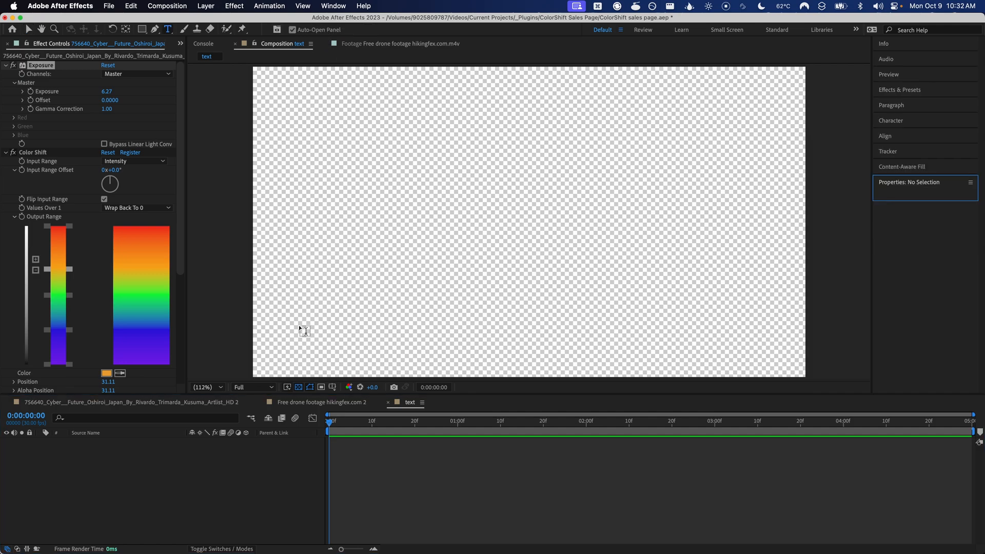
pyautogui.click(406, 241)
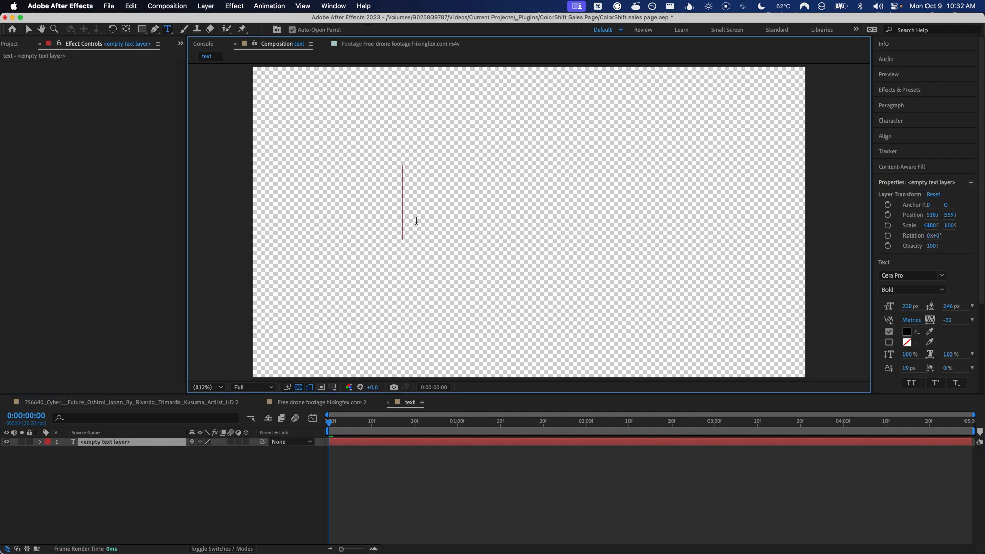
pyautogui.write('Color Shift')
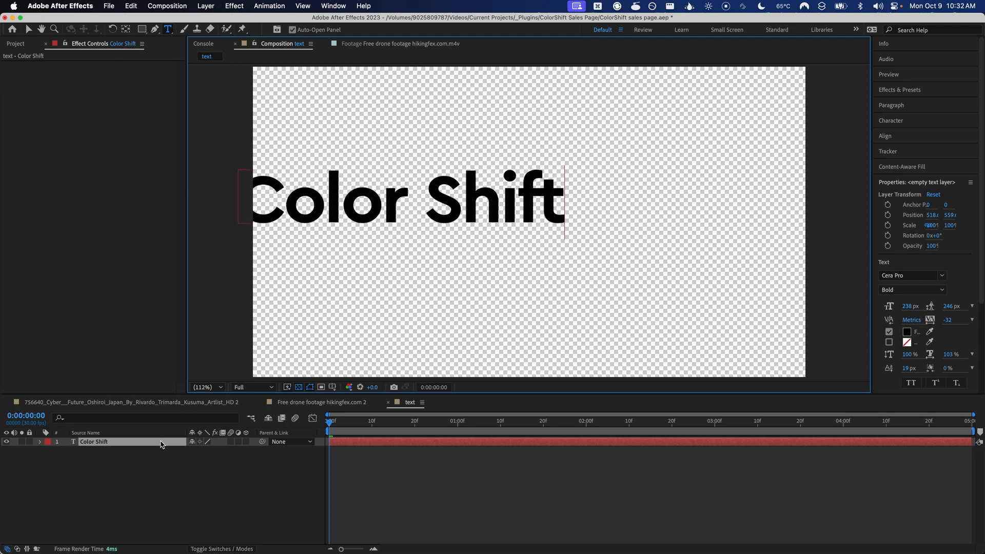
pyautogui.press('Return')
# Centre the title horizontally and vertically via Align and hide the transparency checkerboard.
pyautogui.click(886, 136)
pyautogui.click(901, 161)
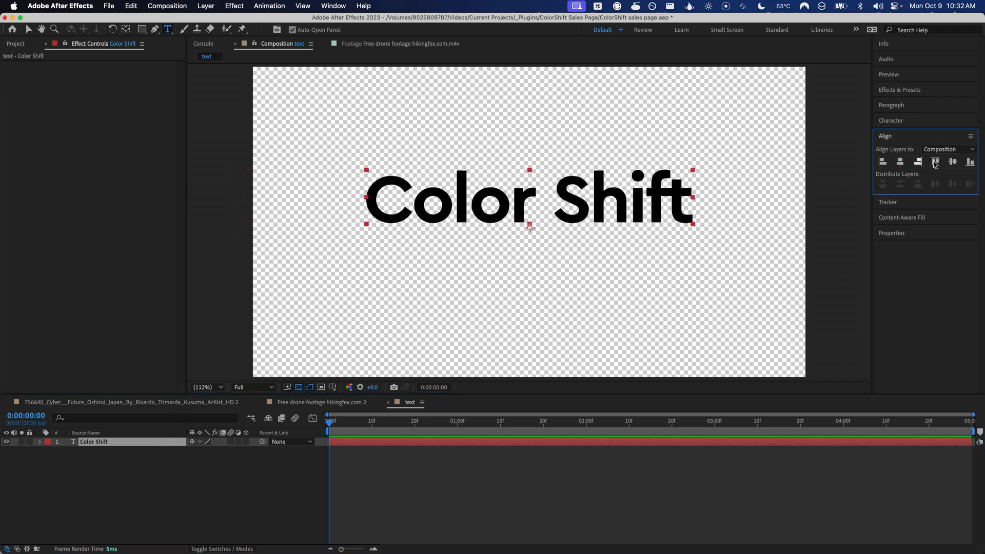
pyautogui.click(953, 162)
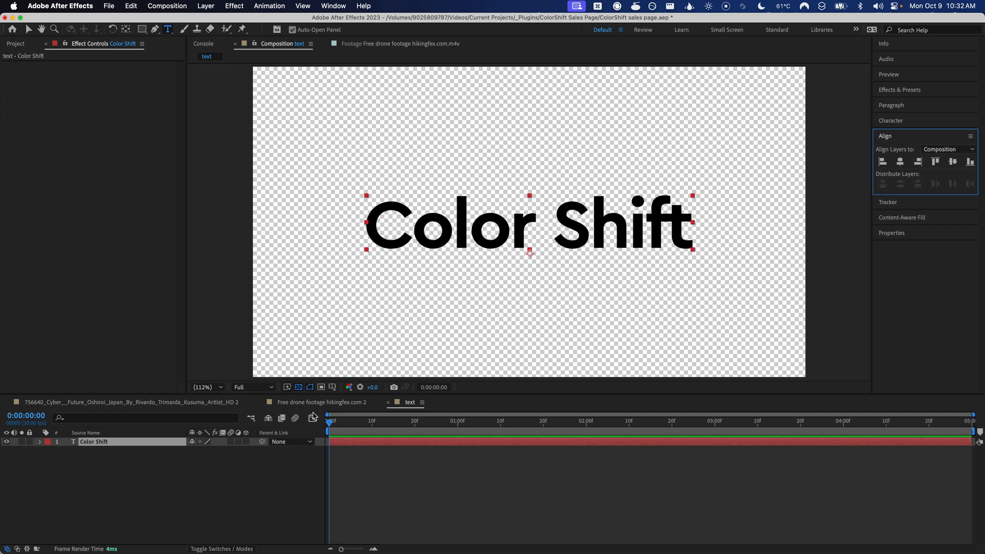
pyautogui.click(310, 387)
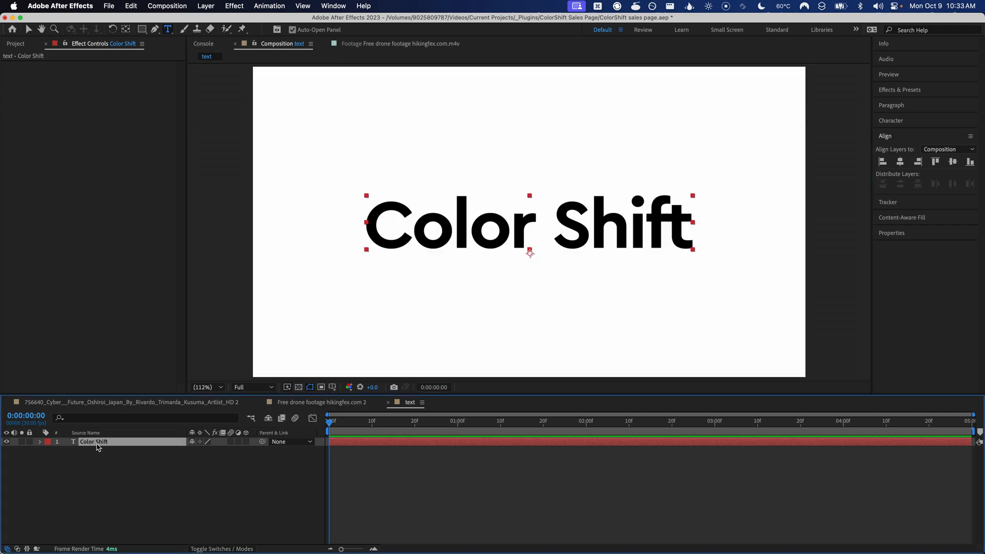
# Add an Opacity text animator to the title set to 0%.
pyautogui.click(40, 443)
pyautogui.click(250, 451)
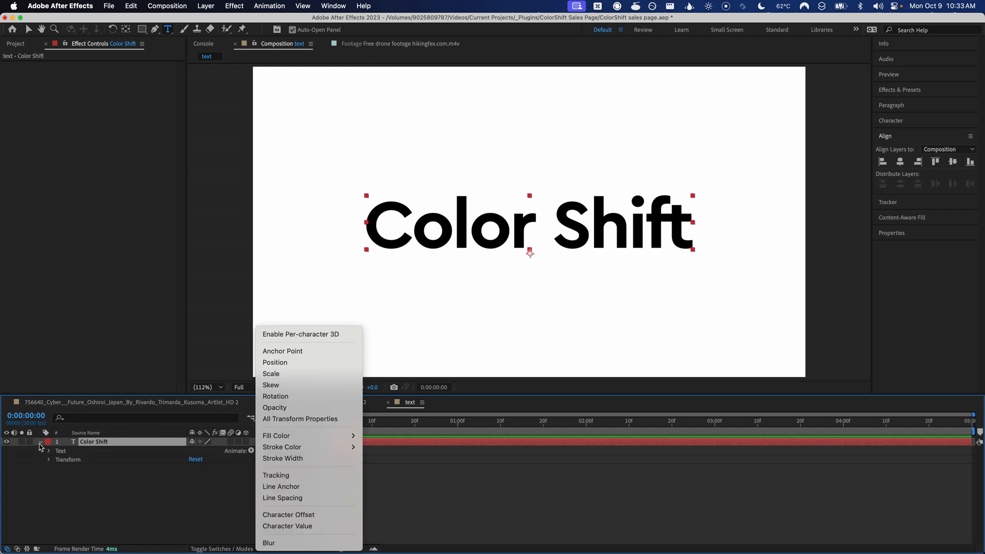
pyautogui.click(275, 408)
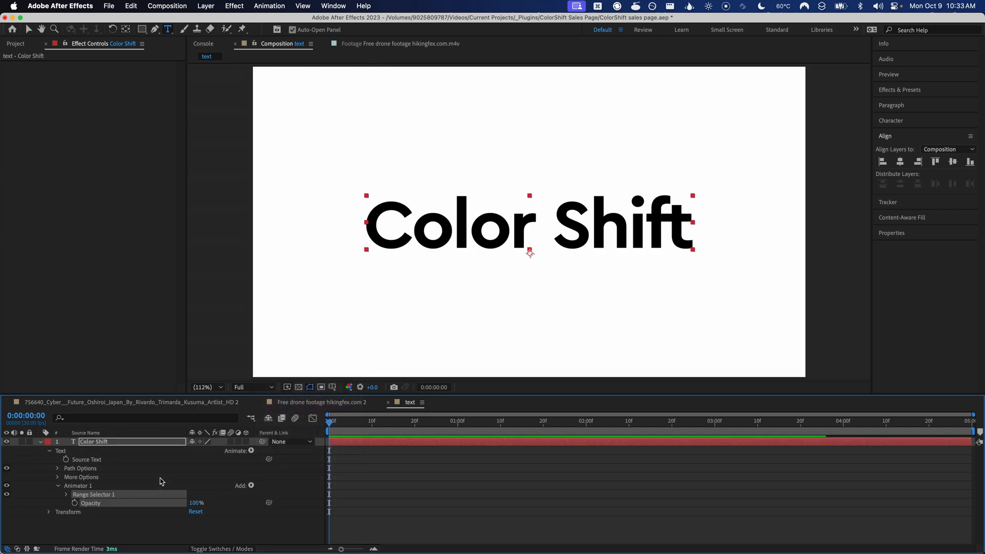
pyautogui.click(199, 503)
pyautogui.write('0')
pyautogui.press('Return')
# Keyframe the Range Selector Start from 0% at the first frame to 100% at the end.
pyautogui.click(66, 496)
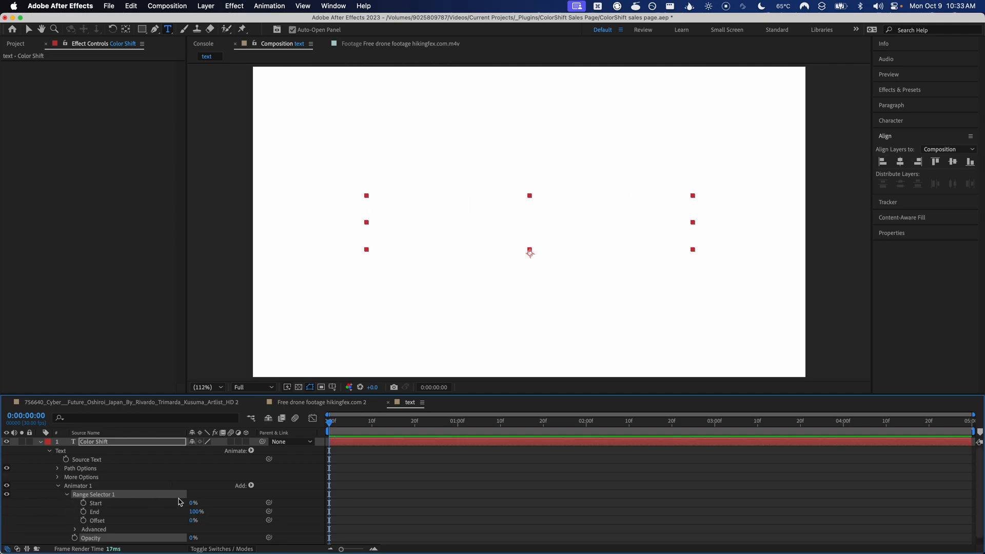
pyautogui.click(82, 503)
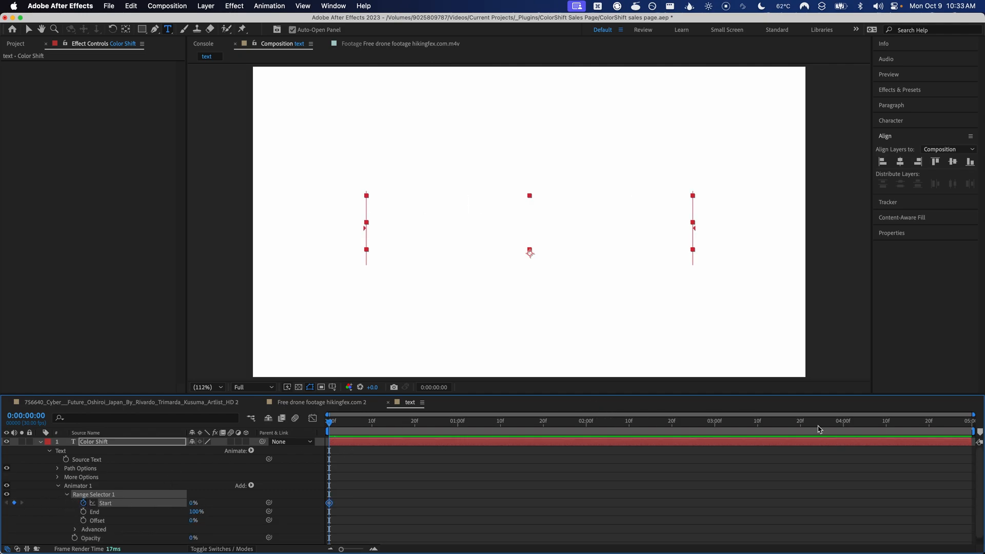
pyautogui.click(968, 422)
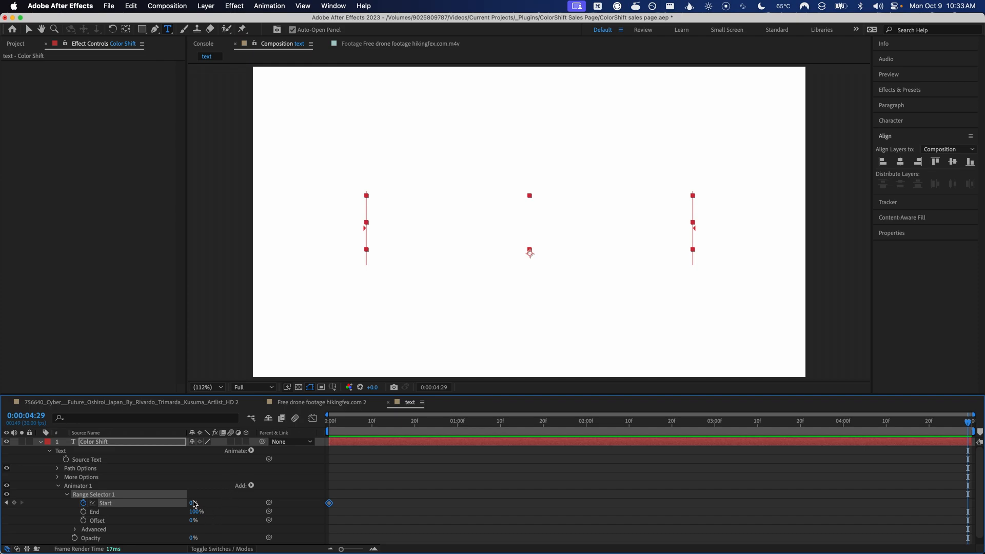
pyautogui.click(194, 503)
pyautogui.write('100')
pyautogui.press('Return')
# Scrub the timeline to preview the letter-by-letter reveal and show only keyframed properties.
pyautogui.click(331, 421)
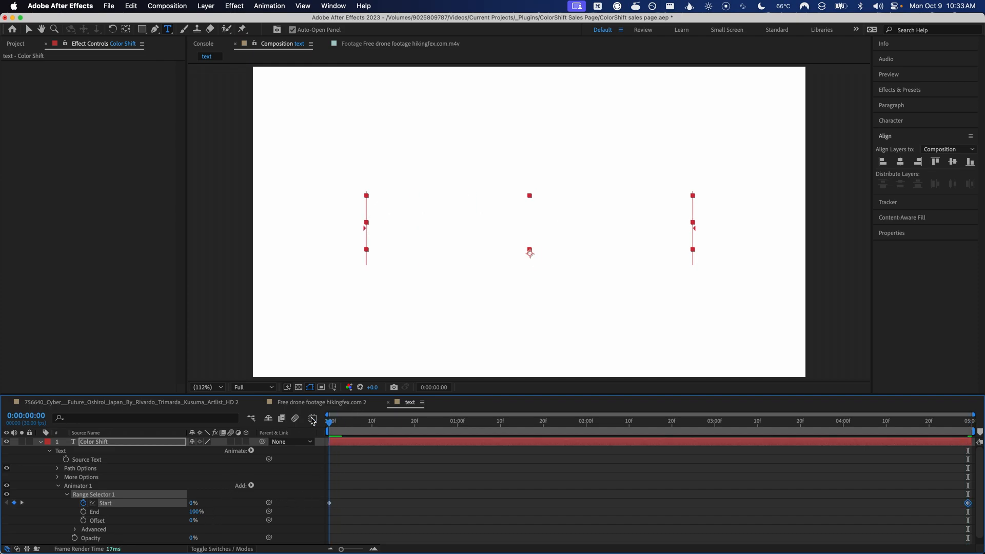
pyautogui.moveTo(331, 422); pyautogui.dragTo(495, 437)
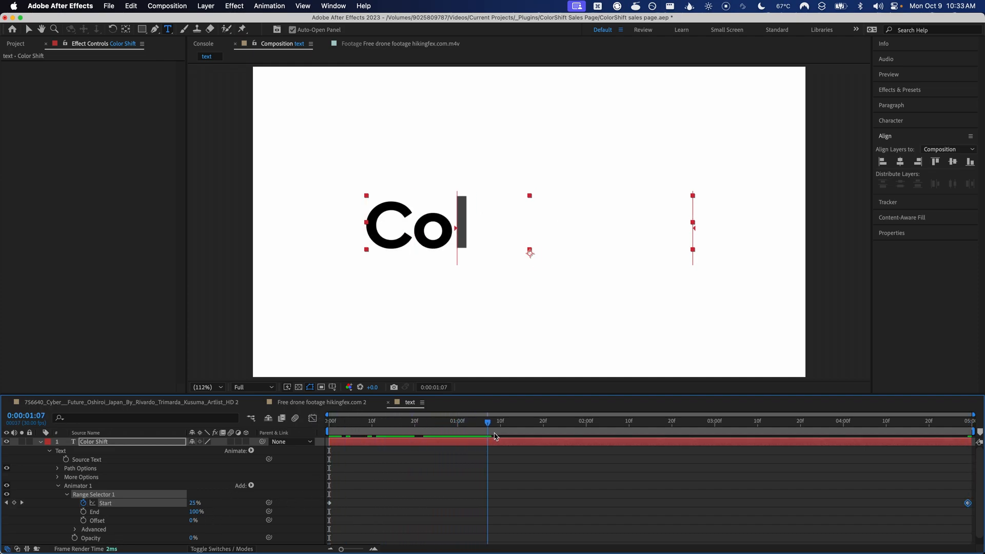
pyautogui.press('u')
pyautogui.click(346, 422)
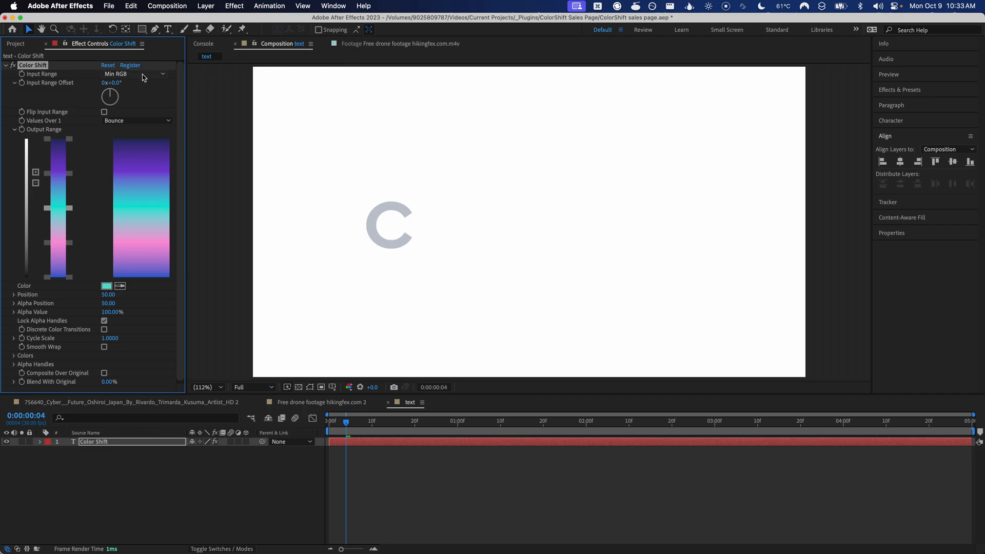
# Set Color Shift's Input Range to Alpha and scrub until the text reads 'Col'.
pyautogui.click(142, 74)
pyautogui.click(124, 164)
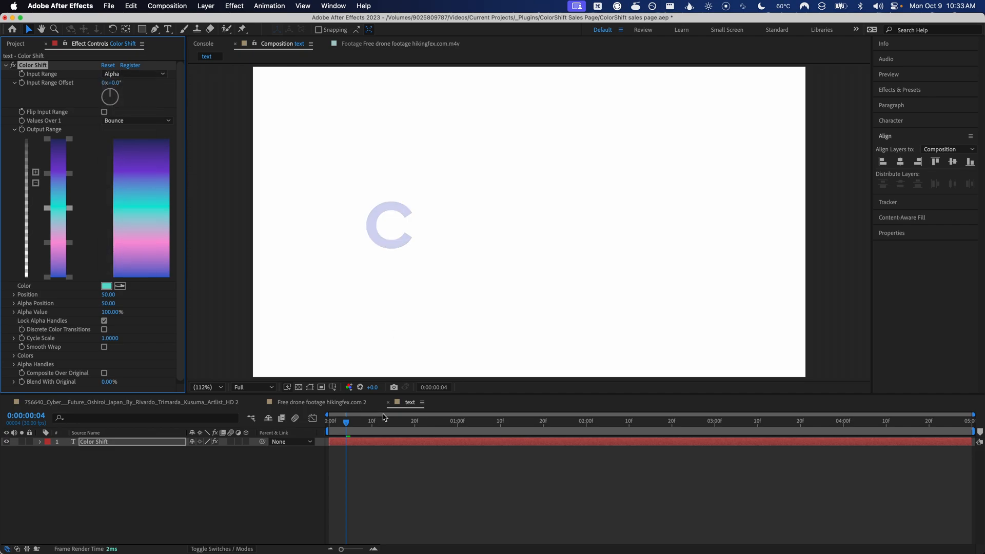
pyautogui.moveTo(348, 421); pyautogui.dragTo(338, 421)
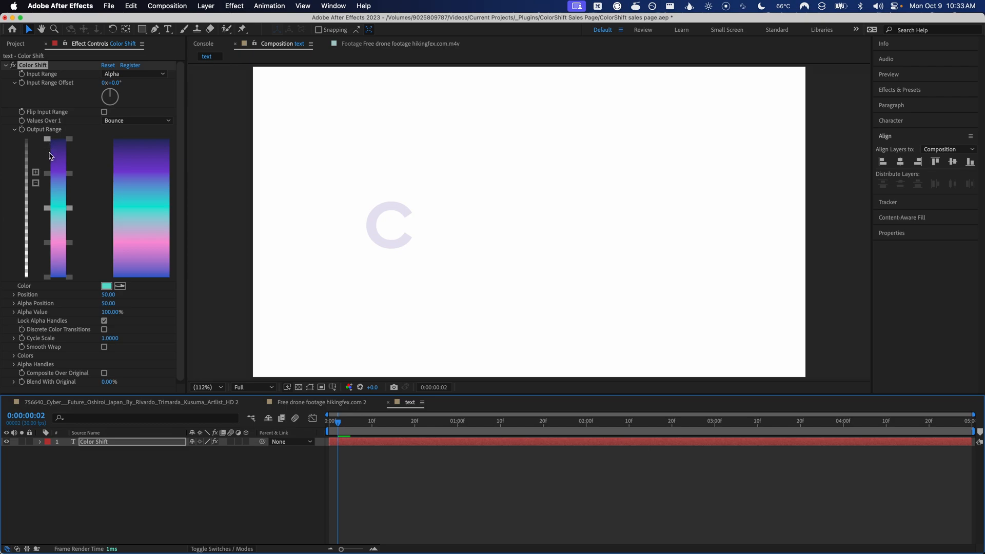
pyautogui.moveTo(338, 420); pyautogui.dragTo(457, 421)
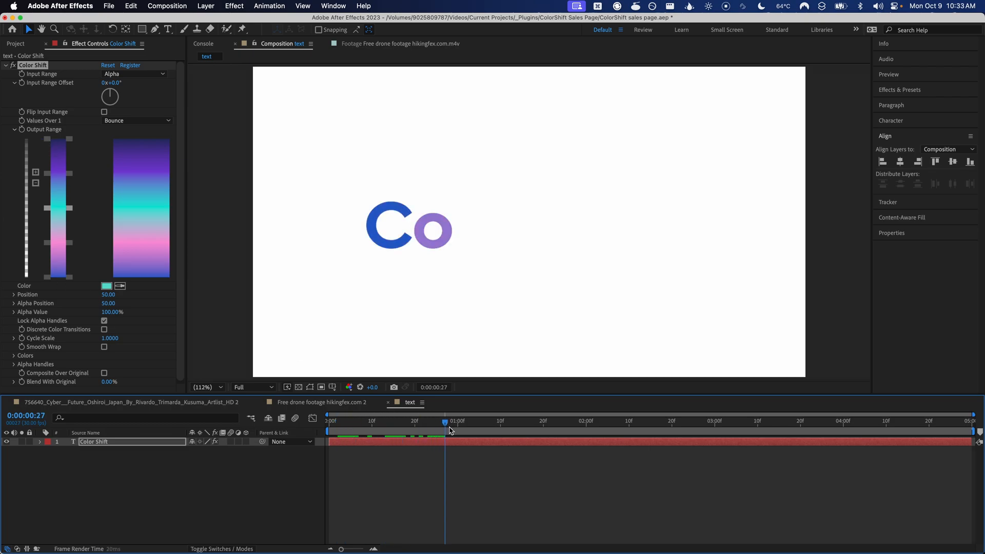
# Delete both cyan gradient stops and move the pink stop higher, leaving a pink-to-blue ramp.
pyautogui.click(36, 184)
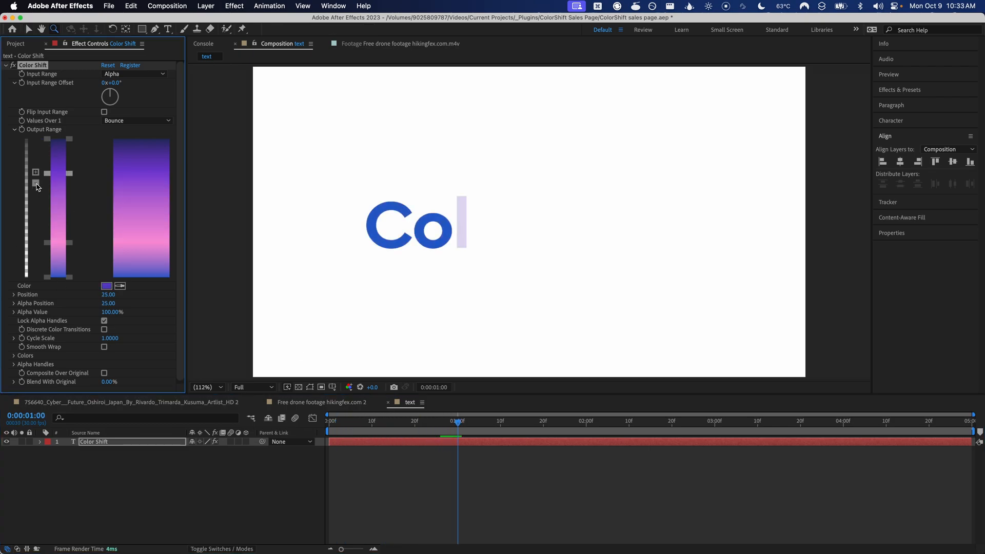
pyautogui.click(36, 183)
pyautogui.moveTo(69, 242); pyautogui.dragTo(70, 192)
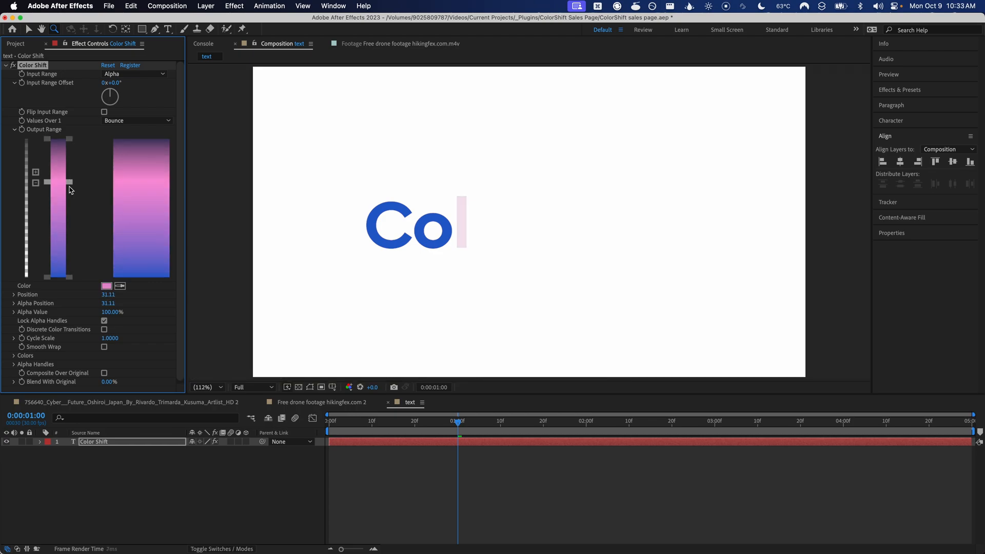
pyautogui.click(70, 141)
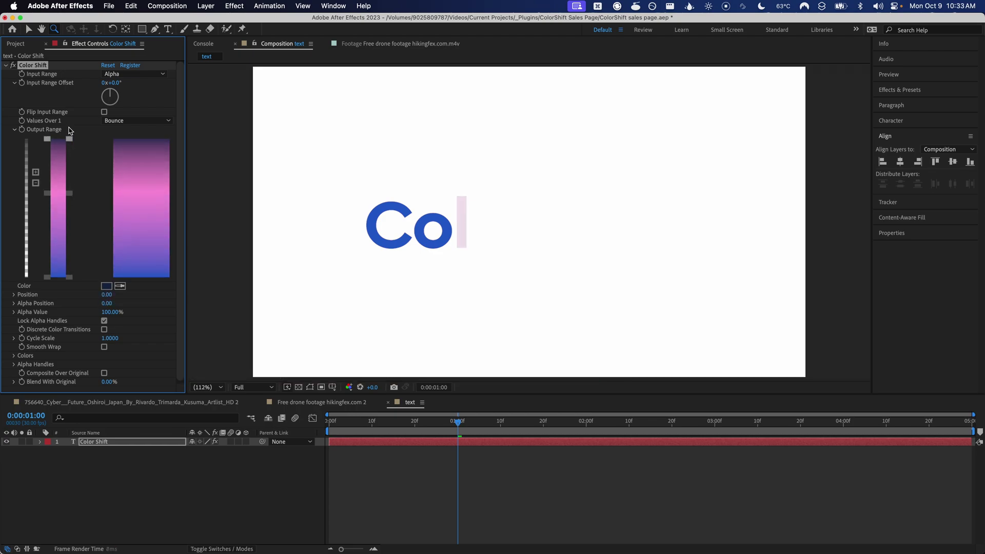
# Recolour the top gradient stop to a pale pink (FFD9E9).
pyautogui.click(108, 286)
pyautogui.moveTo(269, 373); pyautogui.dragTo(267, 362)
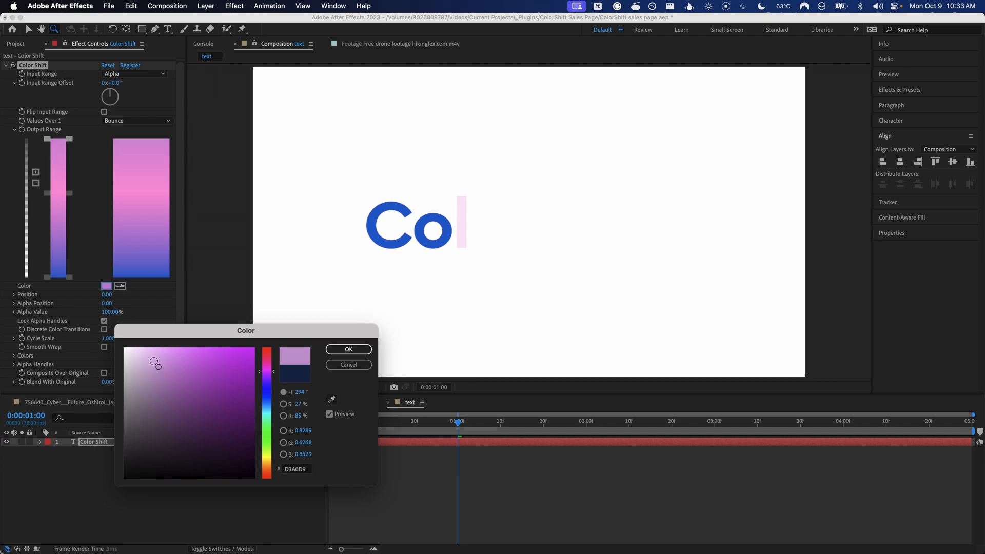
pyautogui.moveTo(192, 373); pyautogui.dragTo(144, 348)
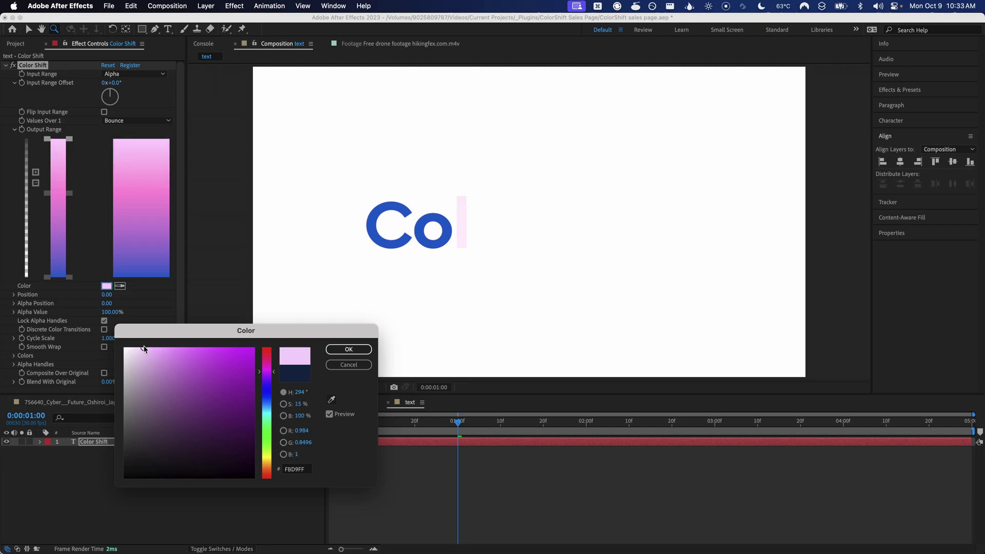
pyautogui.click(348, 350)
# Preview the title animating in from the start and park just before the 'l' appears.
pyautogui.click(332, 421)
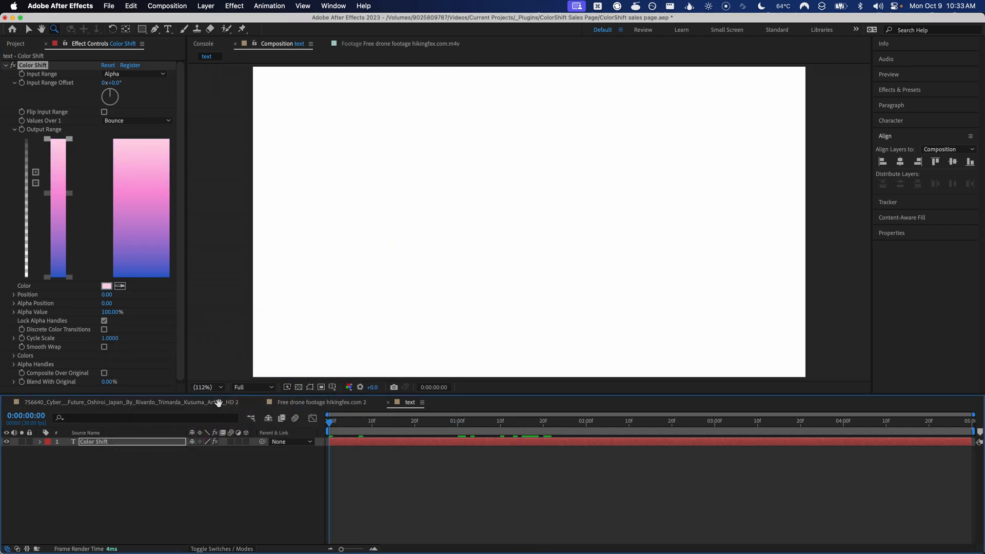
pyautogui.press('space')
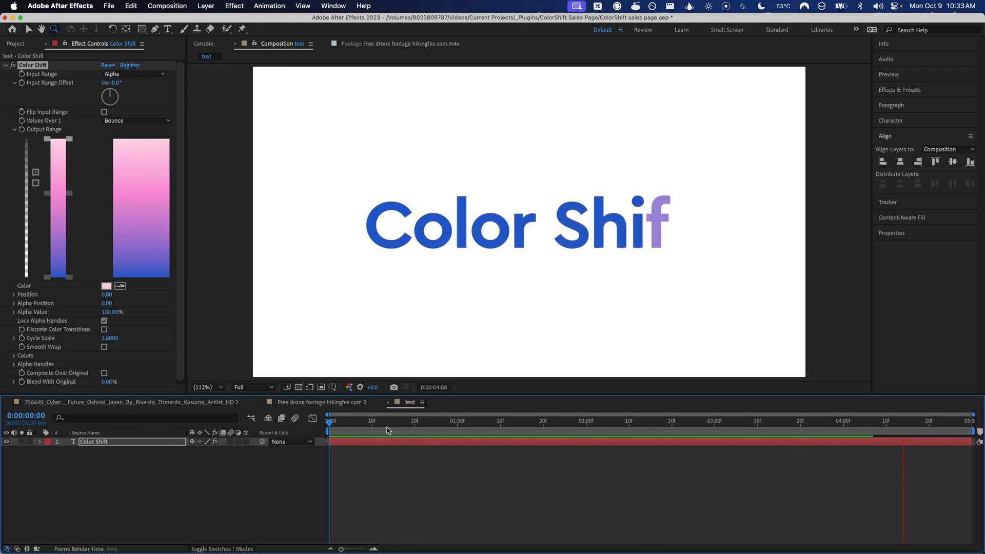
pyautogui.moveTo(627, 421); pyautogui.dragTo(467, 424)
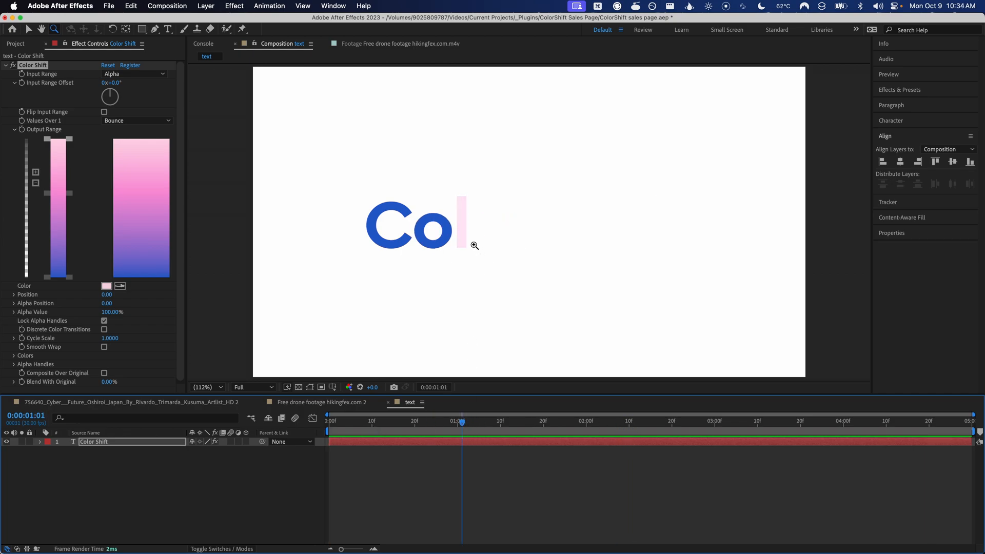
pyautogui.press('v')
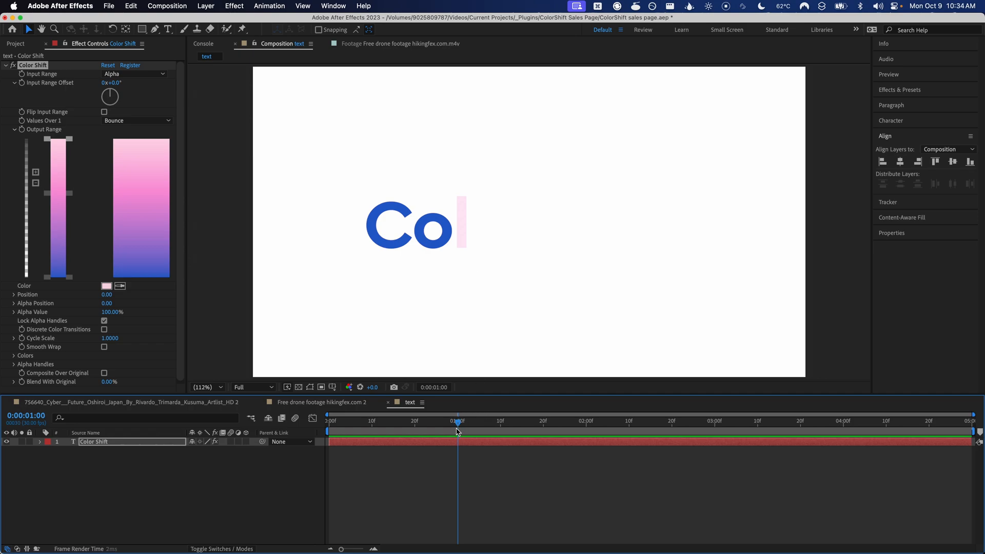
pyautogui.moveTo(463, 425); pyautogui.dragTo(446, 424)
# Find Levels in Effects & Presets and apply it to the title layer.
pyautogui.click(900, 89)
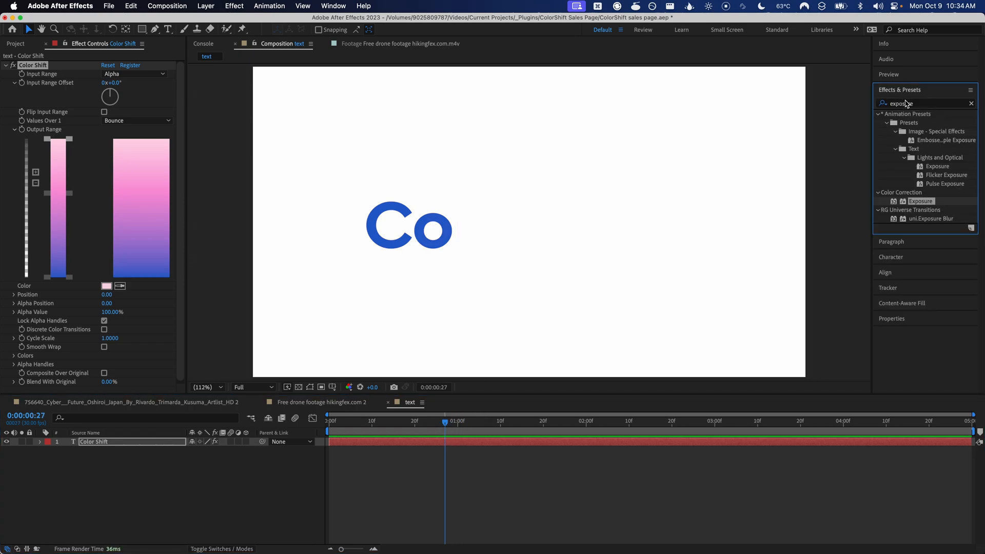
pyautogui.click(923, 103)
pyautogui.write('levels')
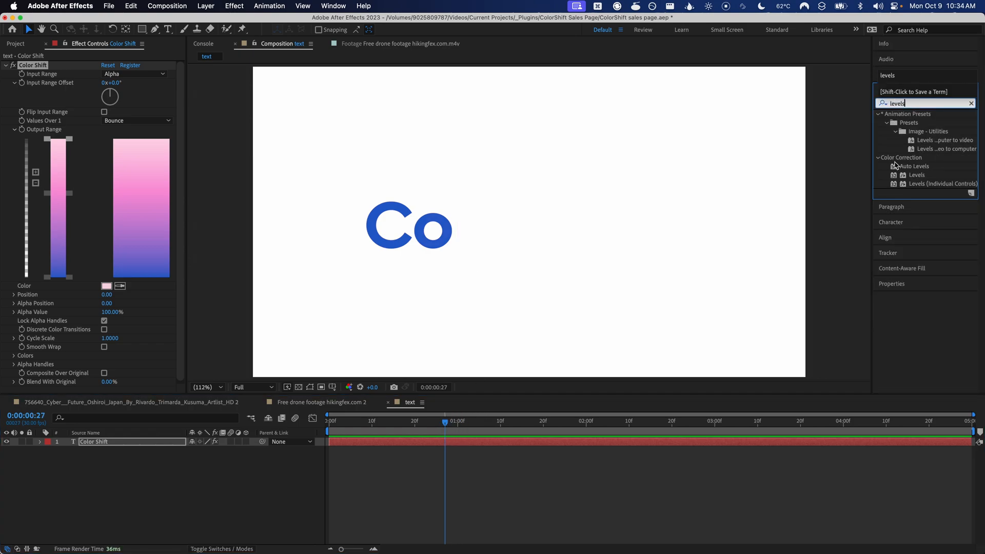
pyautogui.doubleClick(916, 174)
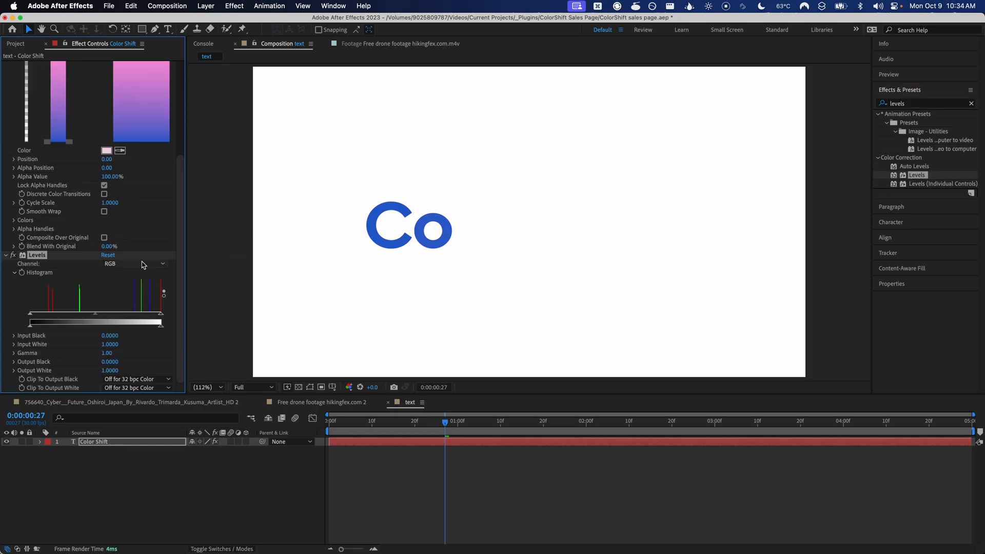
# Set Levels Channel to Alpha, lower Alpha Input White to 0.3020 and preview the fade-in.
pyautogui.click(135, 264)
pyautogui.click(121, 321)
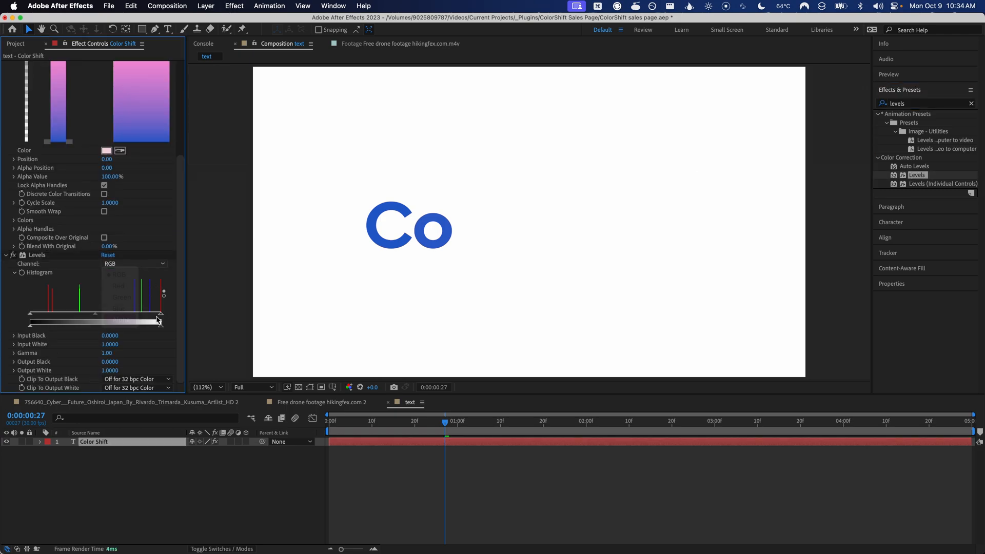
pyautogui.moveTo(160, 316); pyautogui.dragTo(66, 317)
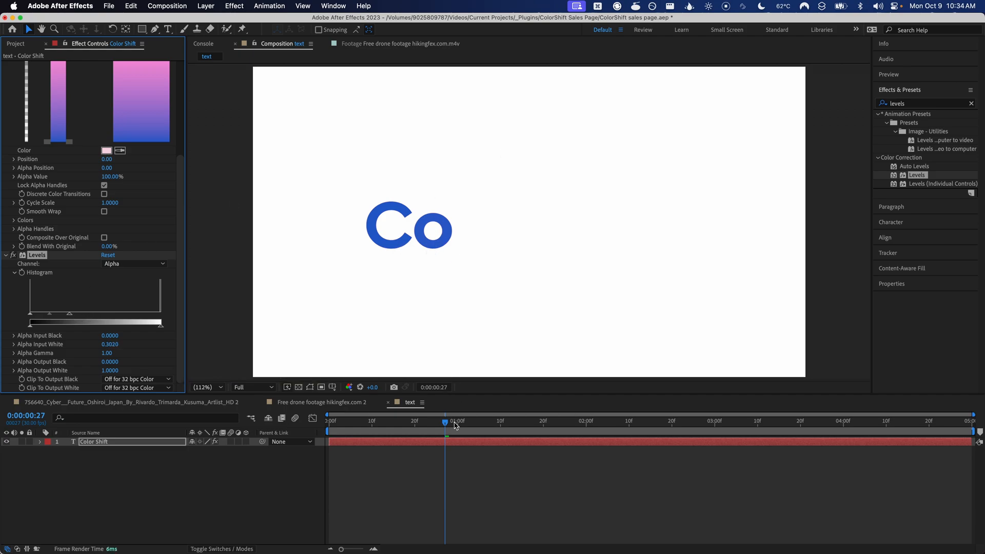
pyautogui.moveTo(455, 423)
pyautogui.mouseDown()
pyautogui.moveTo(515, 423)
pyautogui.moveTo(458, 423)
pyautogui.moveTo(467, 439)
pyautogui.moveTo(456, 439)
pyautogui.moveTo(469, 438)
pyautogui.moveTo(331, 428)
pyautogui.mouseUp()
pyautogui.press('space')
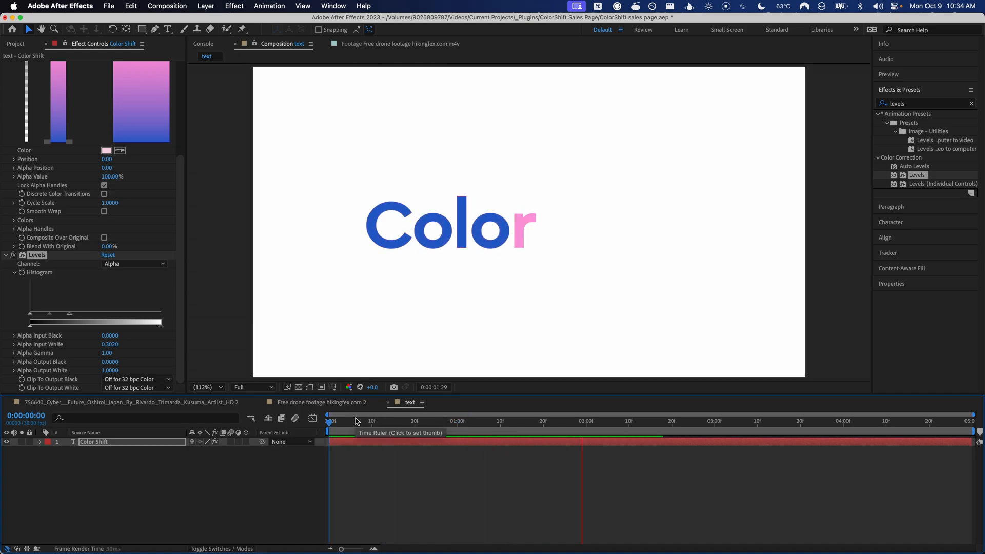
# Add a new stop partway along the Output Range gradient and colour it a paler red-pink.
pyautogui.click(385, 421)
pyautogui.scroll(2, 136, 255)
pyautogui.scroll(3, 135, 255)
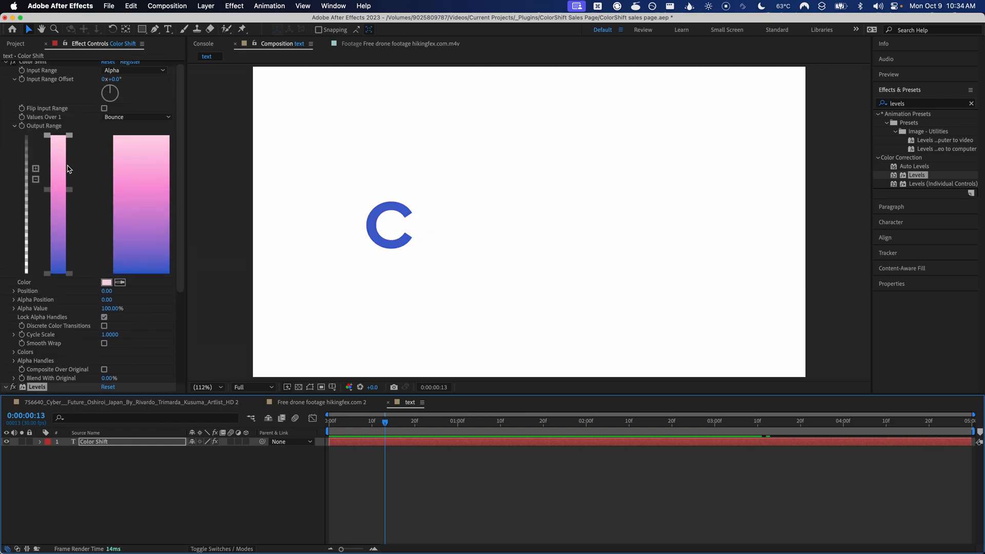
pyautogui.click(70, 218)
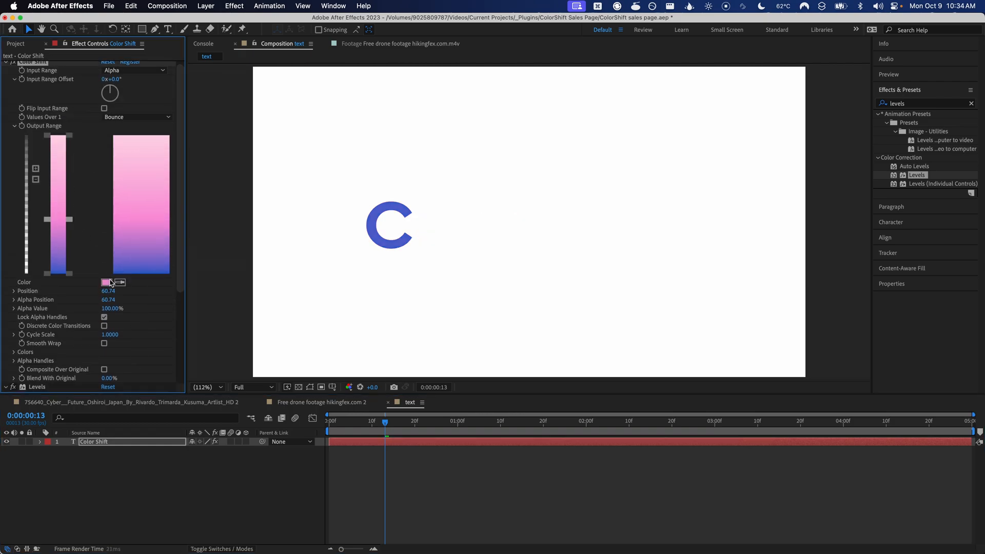
pyautogui.doubleClick(71, 220)
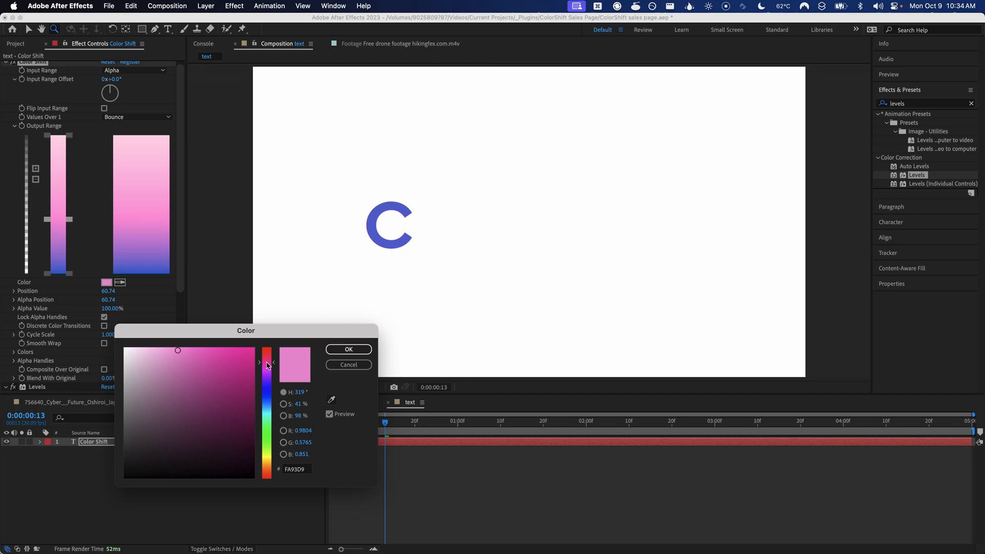
pyautogui.moveTo(263, 362); pyautogui.dragTo(268, 356)
pyautogui.moveTo(143, 356); pyautogui.dragTo(163, 351)
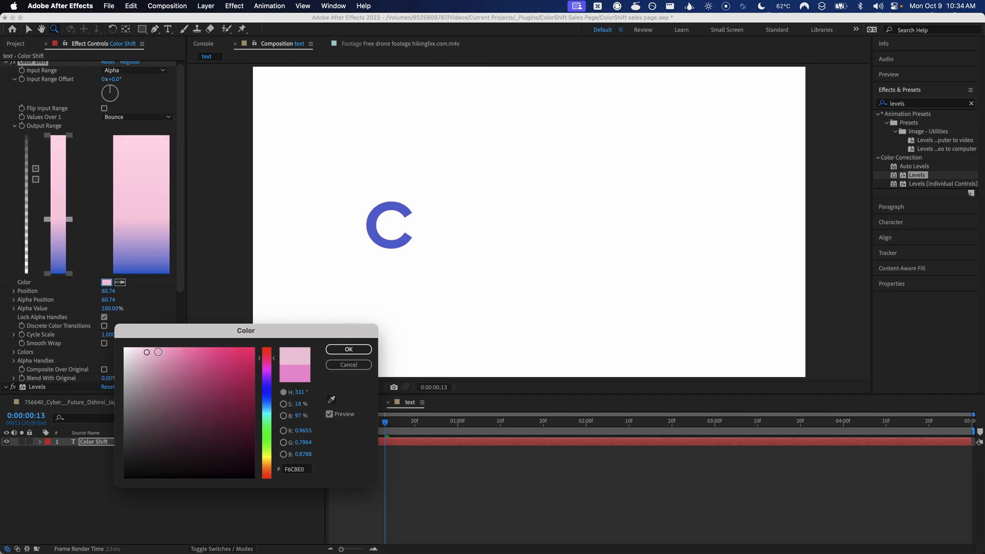
pyautogui.press('Return')
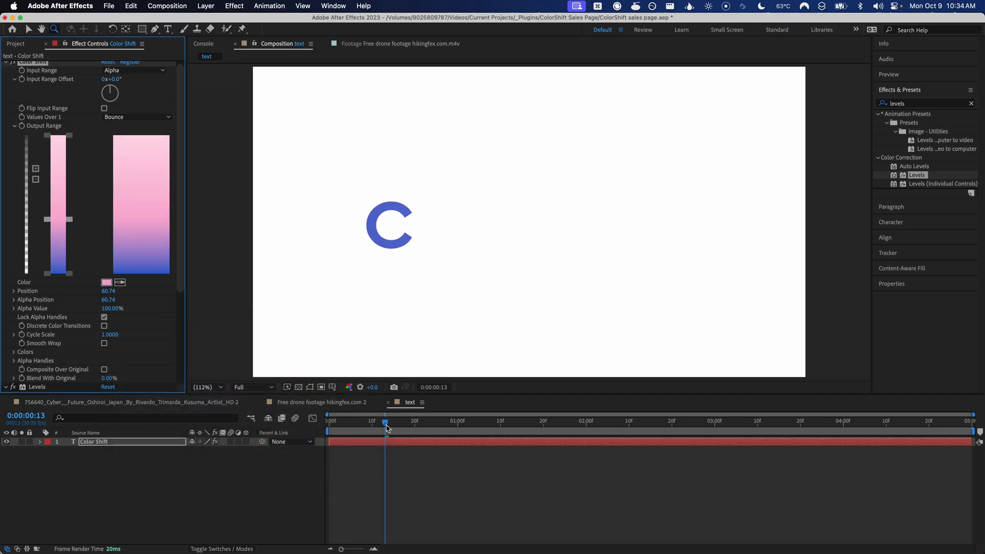
# Preview the title animation again from the first frame.
pyautogui.press('Home')
pyautogui.press('space')
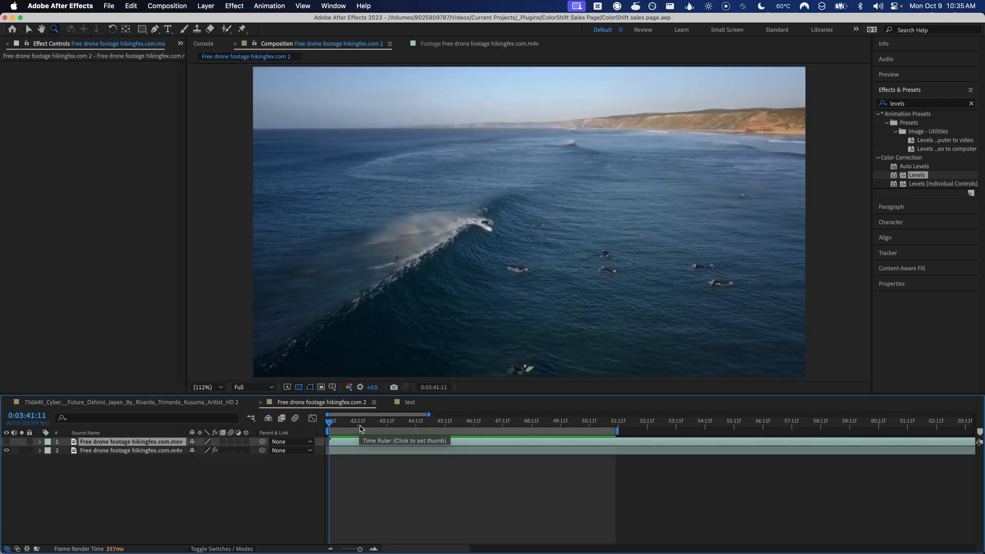
# Select the lower .m4v drone footage layer and apply Effect > Haligonian > Color Shift.
pyautogui.moveTo(331, 421)
pyautogui.mouseDown()
pyautogui.moveTo(600, 422)
pyautogui.moveTo(331, 421)
pyautogui.mouseUp()
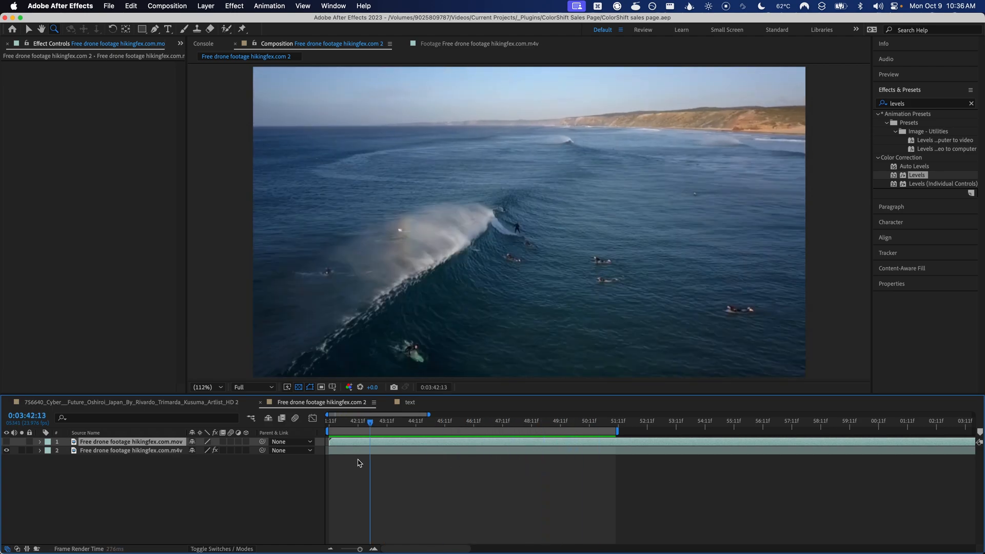
pyautogui.click(132, 450)
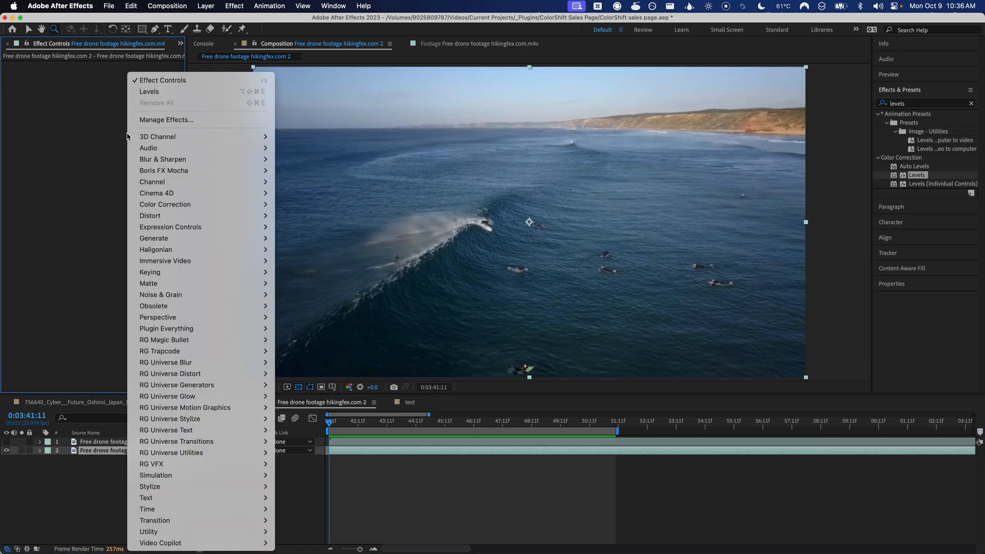
pyautogui.click(297, 253)
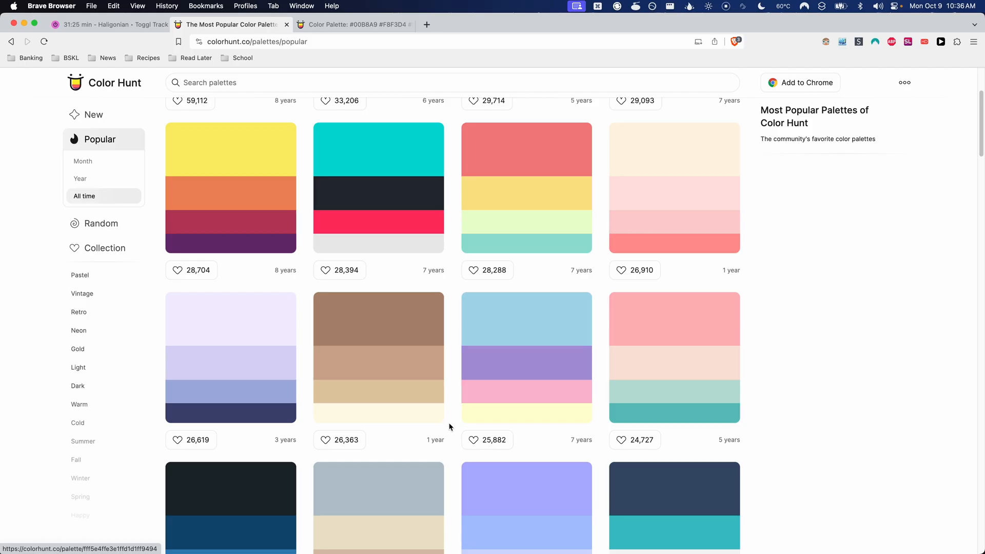
pyautogui.scroll(5, 450, 426)
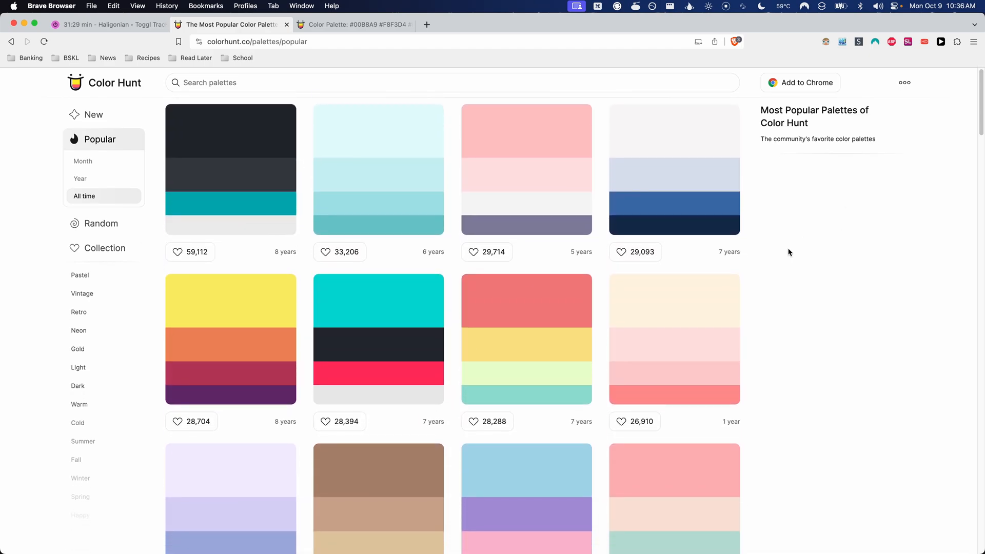
pyautogui.scroll(-5, 789, 252)
pyautogui.scroll(-1, 789, 252)
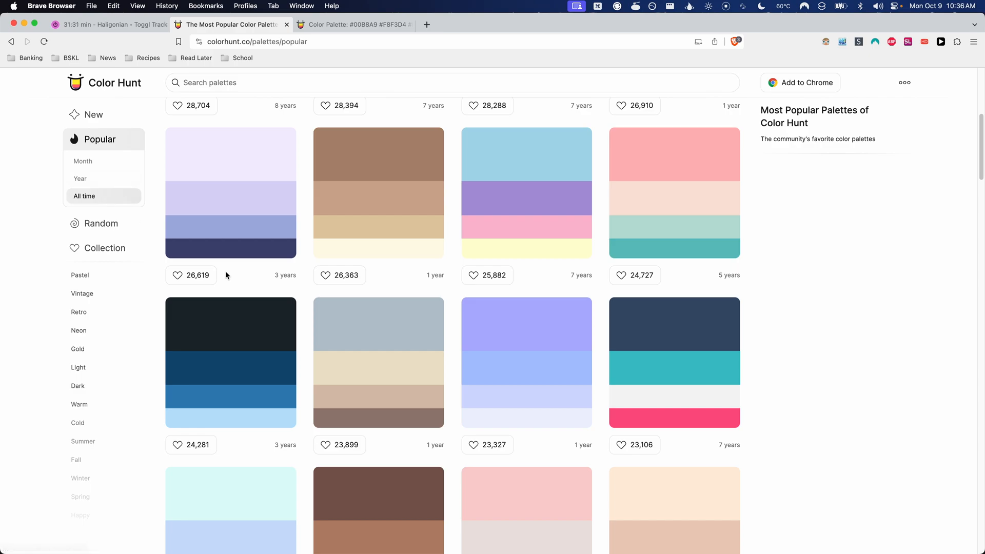
pyautogui.scroll(-5, 162, 274)
pyautogui.scroll(-3, 162, 273)
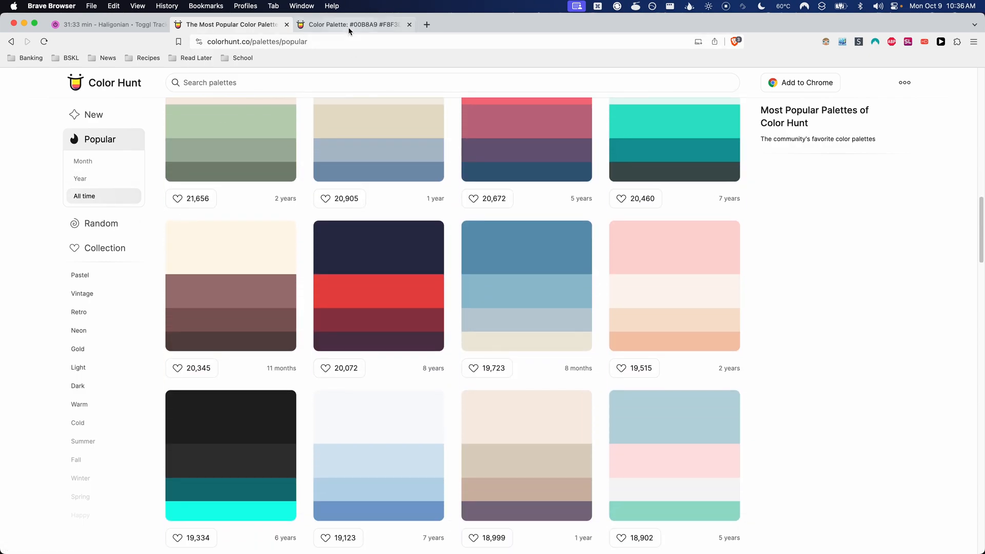
# Switch to the browser tab with the teal #00B8A9, beige, red and yellow palette.
pyautogui.click(348, 25)
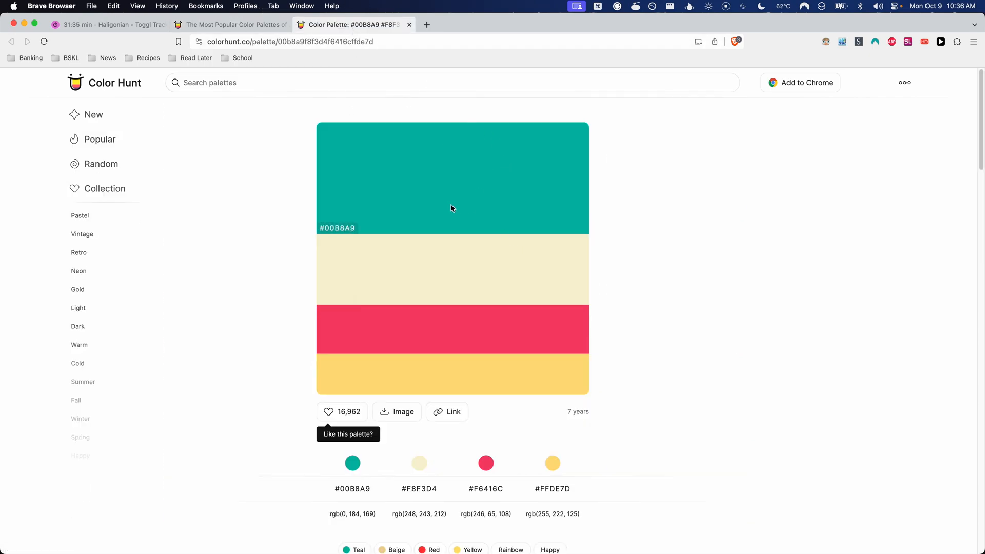
# Reveal the footage's Color Shift palette and paste Color Hunt's teal #00B8A9 into Color 1.
pyautogui.press('super+Tab')
pyautogui.click(14, 353)
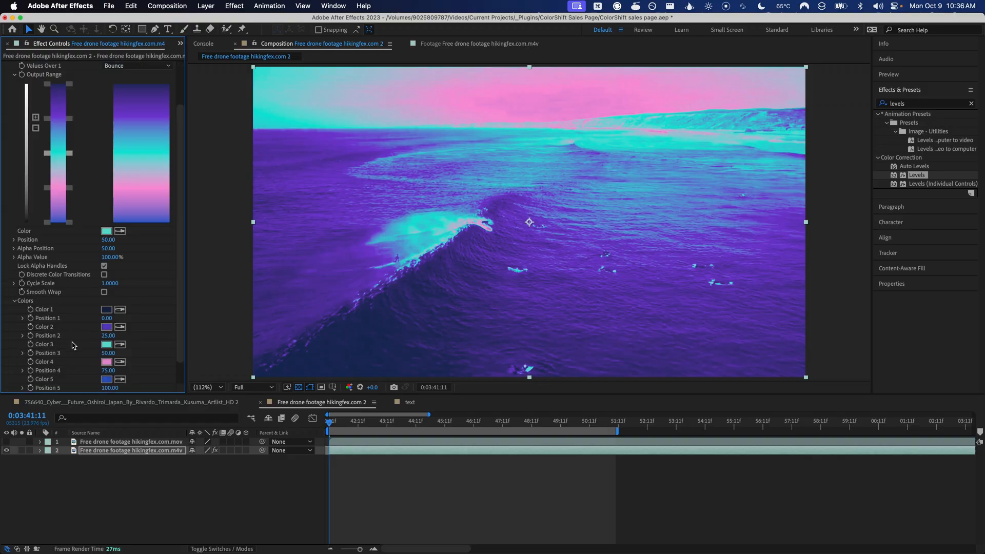
pyautogui.scroll(-3, 92, 335)
pyautogui.press('super+Tab')
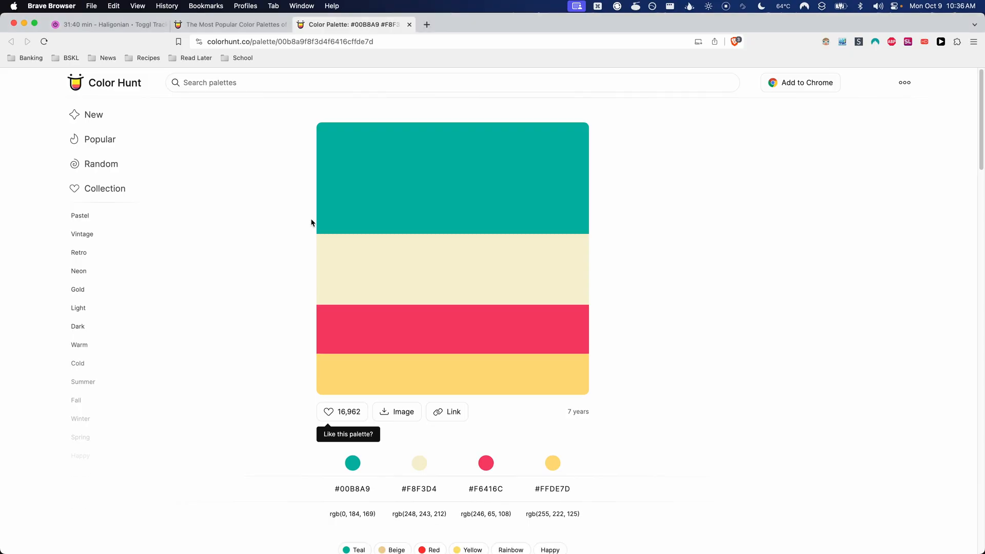
pyautogui.click(334, 228)
pyautogui.press('super+Tab')
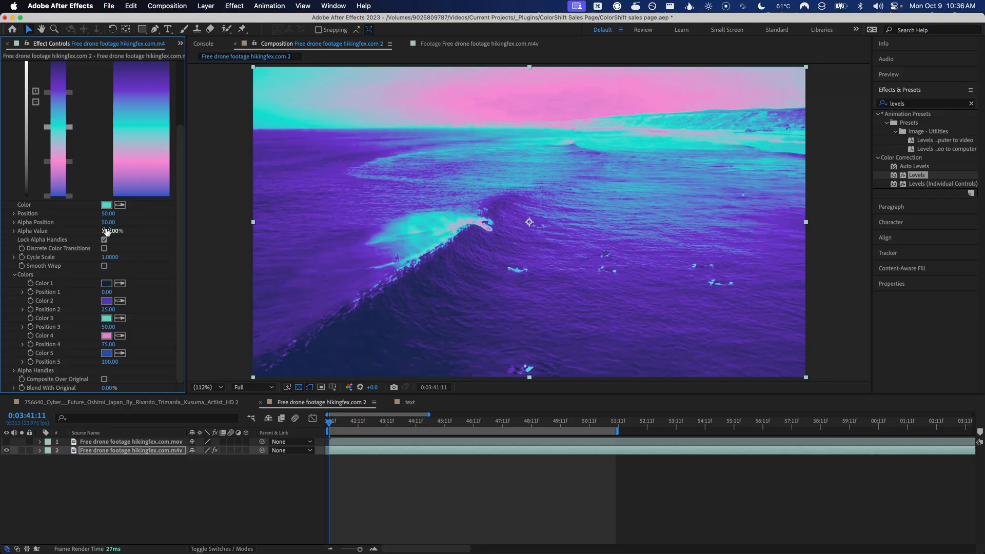
pyautogui.click(108, 283)
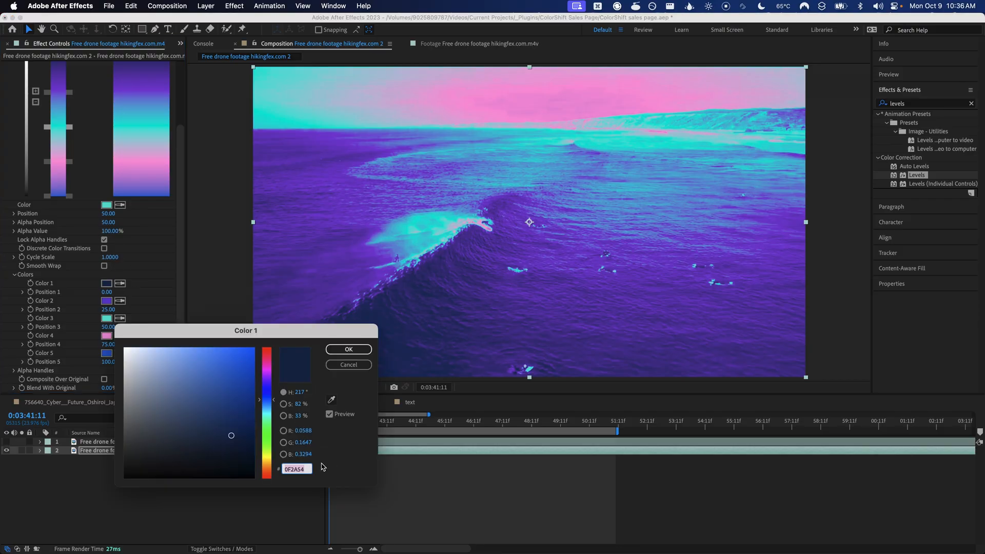
pyautogui.press('super+v')
# Paste beige #F8F3D4 into Color 2 and the palette's pink-red #F6416C into Color 3.
pyautogui.press('super+Tab')
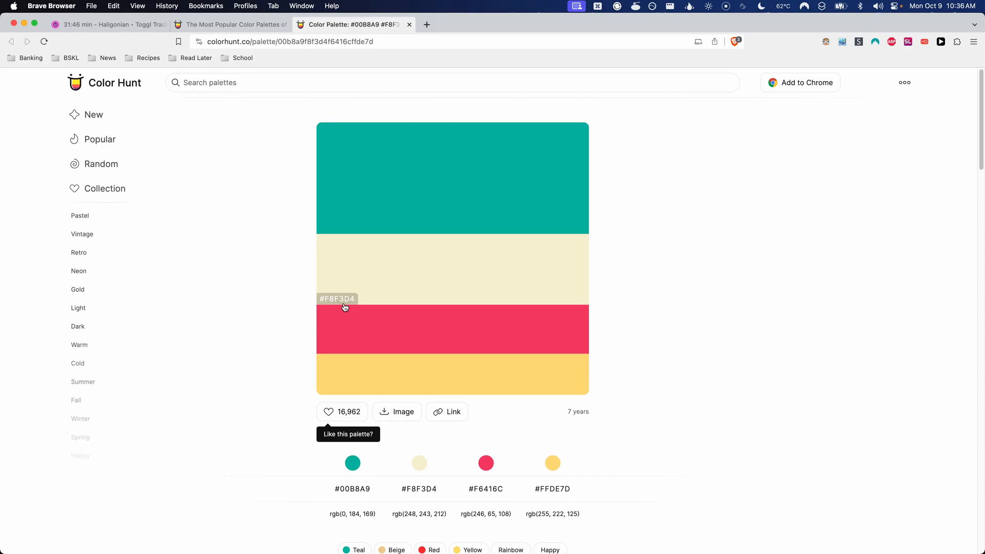
pyautogui.click(337, 299)
pyautogui.press('super+Tab')
pyautogui.click(107, 300)
pyautogui.press('super+v')
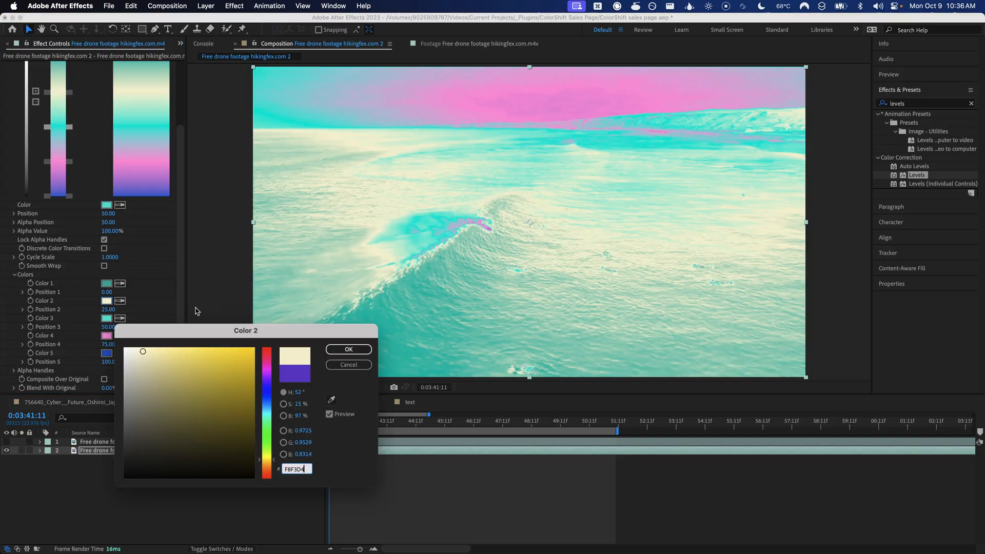
pyautogui.press('Return')
pyautogui.press('super+Tab')
pyautogui.click(337, 355)
pyautogui.press('super+Tab')
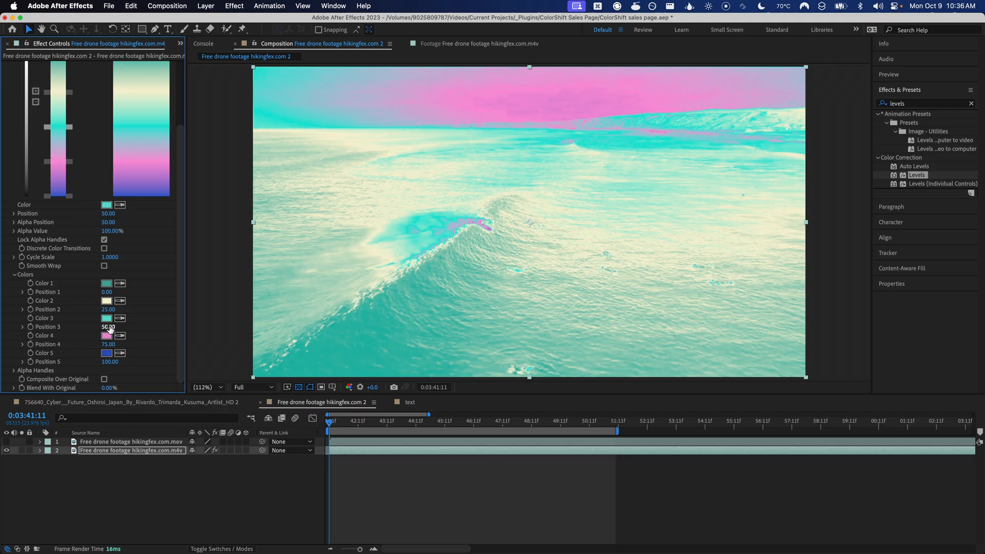
pyautogui.click(108, 318)
pyautogui.press('super+v')
pyautogui.press('Return')
pyautogui.scroll(4, 73, 245)
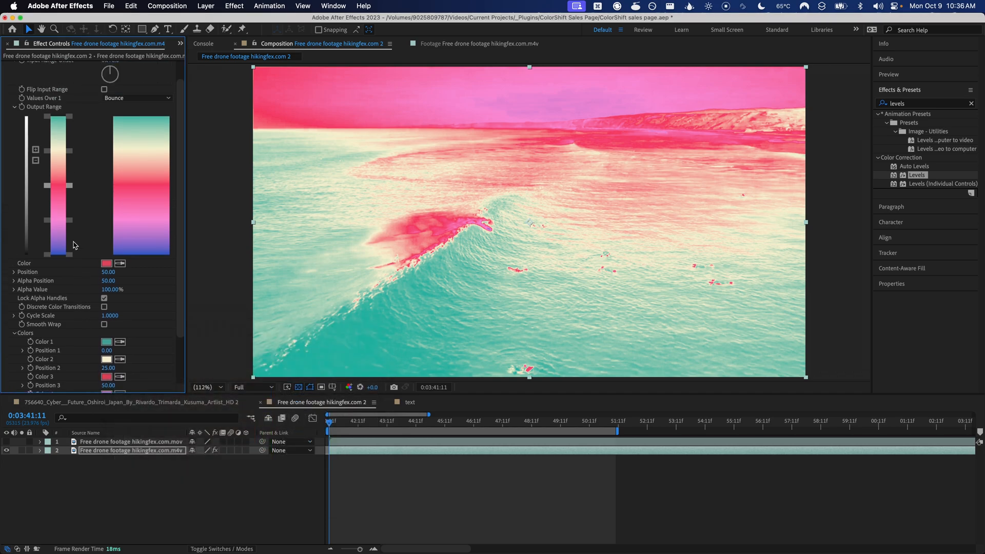
# Delete the blue end stop and push the pink stop to the bottom of the gradient.
pyautogui.click(70, 252)
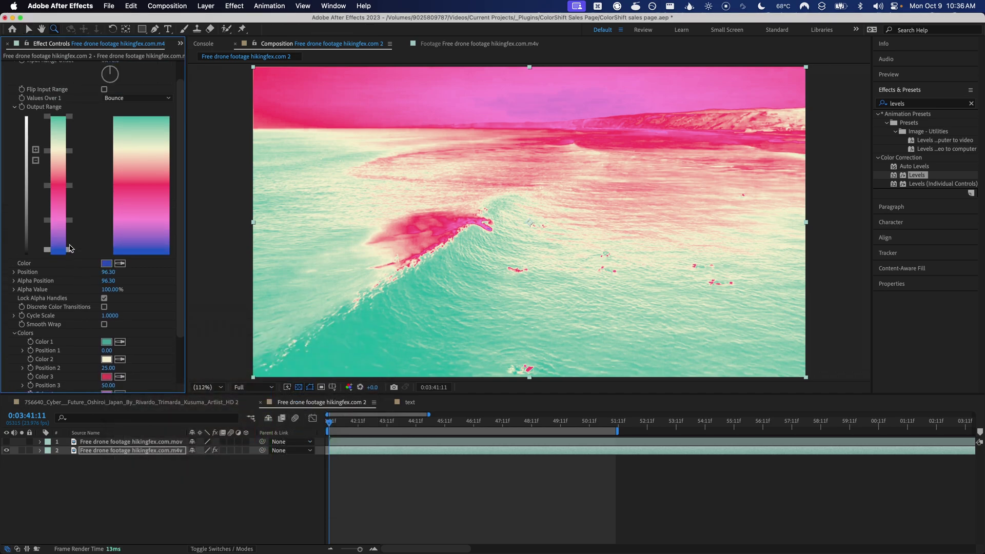
pyautogui.click(36, 161)
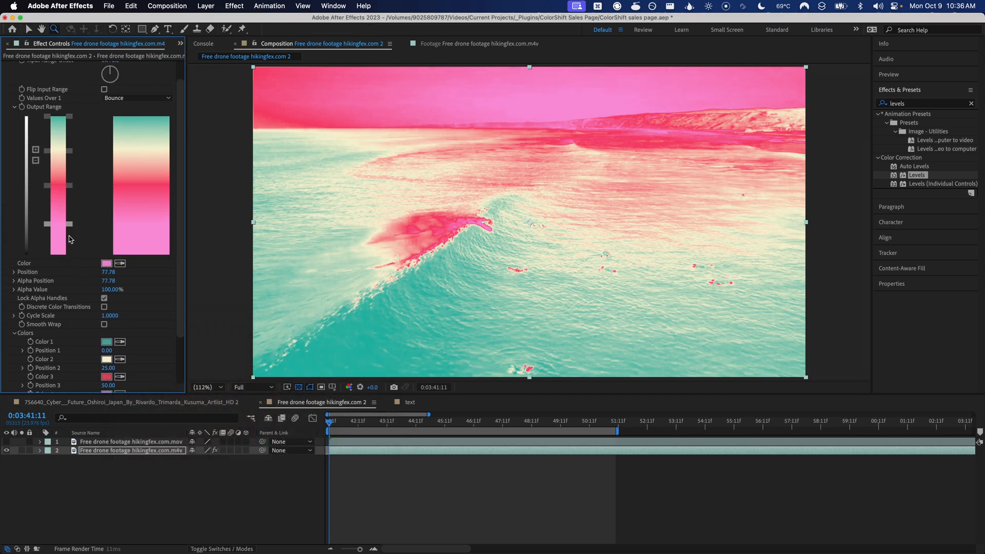
pyautogui.moveTo(69, 221)
pyautogui.mouseDown()
pyautogui.moveTo(69, 252)
pyautogui.moveTo(70, 214)
pyautogui.mouseUp()
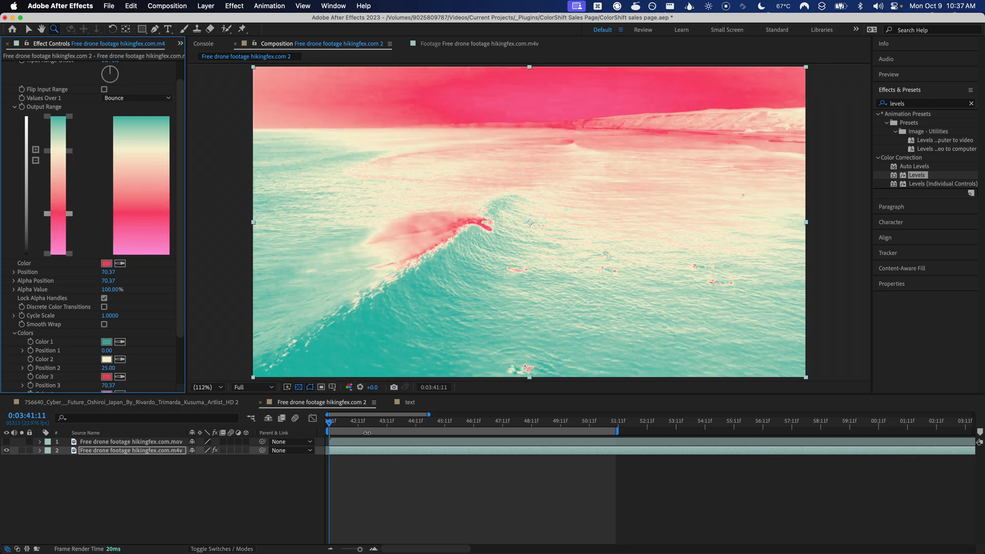
# On a later wave frame, switch Color Shift's Input Range to Intensity and then to Black.
pyautogui.moveTo(362, 421); pyautogui.dragTo(529, 420)
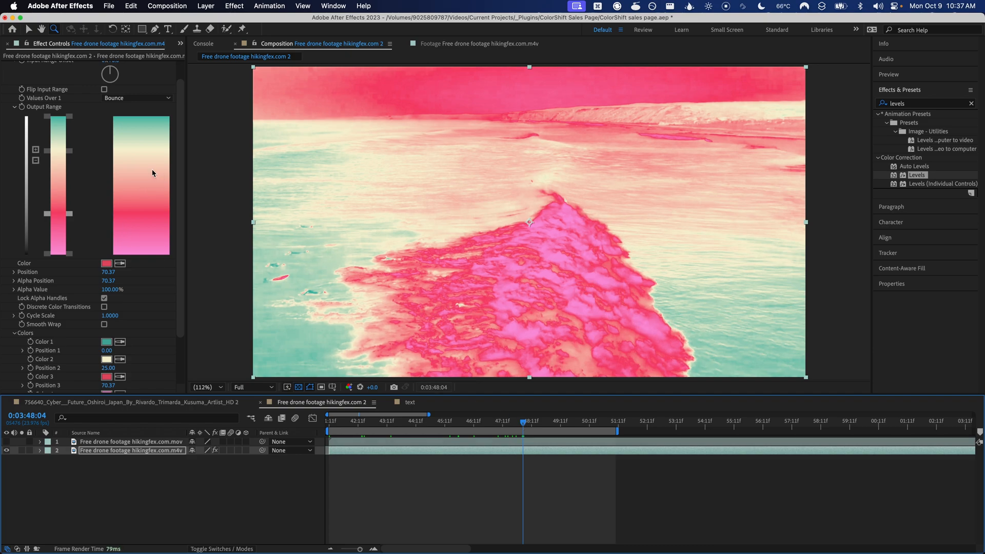
pyautogui.scroll(3, 153, 173)
pyautogui.click(134, 74)
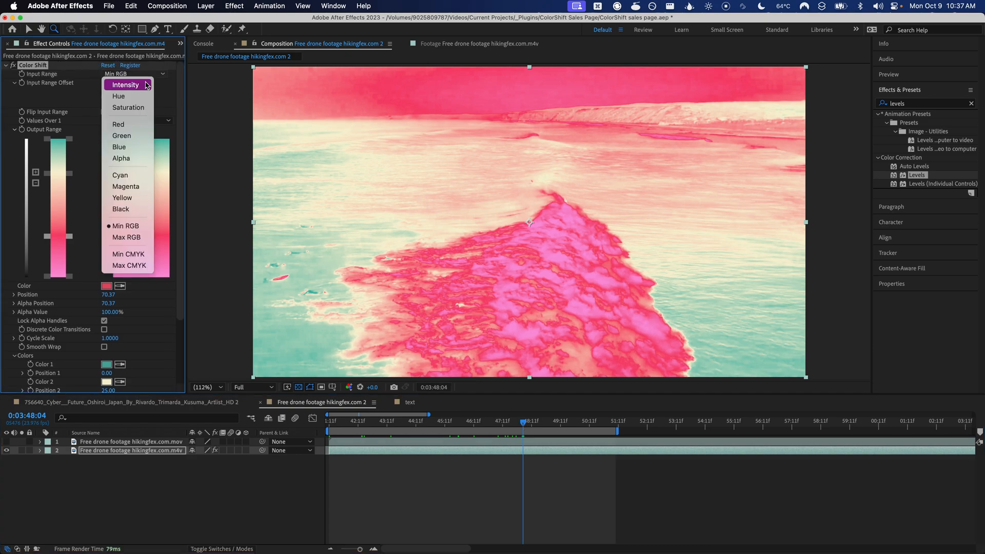
pyautogui.click(125, 85)
pyautogui.click(135, 74)
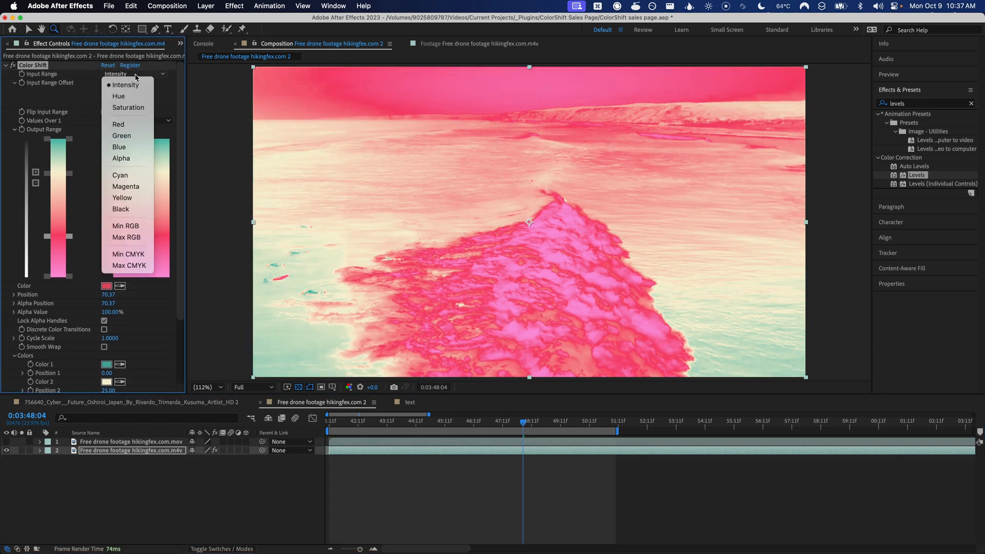
pyautogui.click(122, 209)
pyautogui.moveTo(521, 422)
pyautogui.mouseDown()
pyautogui.moveTo(493, 422)
pyautogui.moveTo(564, 422)
pyautogui.mouseUp()
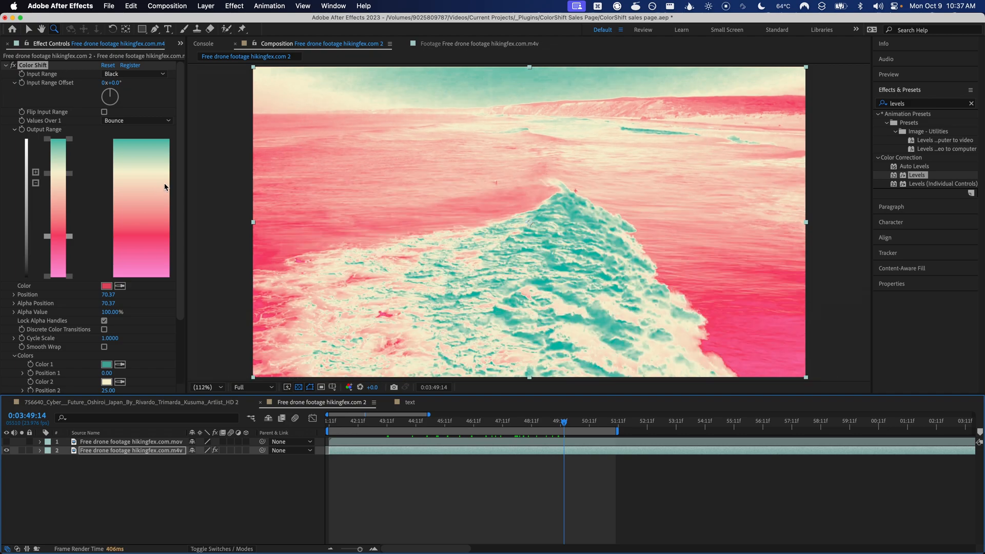
pyautogui.scroll(-5, 179, 250)
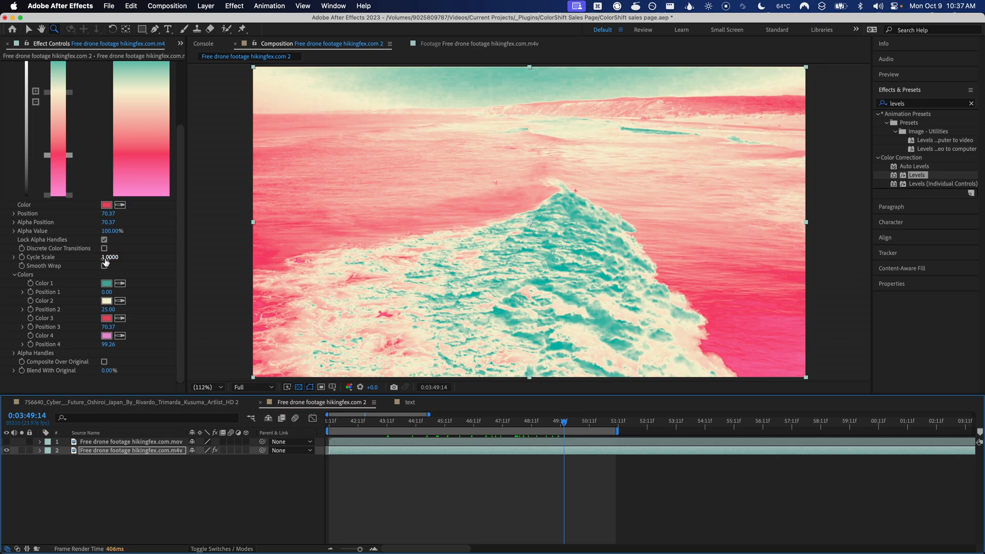
pyautogui.scroll(3, 106, 263)
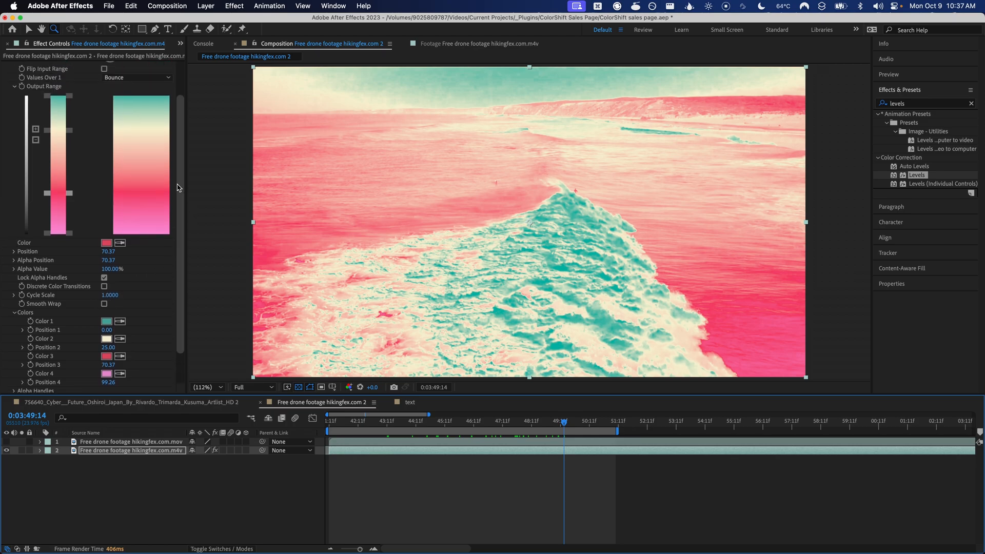
# Try Cycle Scale 6.3, undo it, then settle on about 2.52 for teal, beige and pink bands.
pyautogui.moveTo(116, 295); pyautogui.dragTo(161, 205)
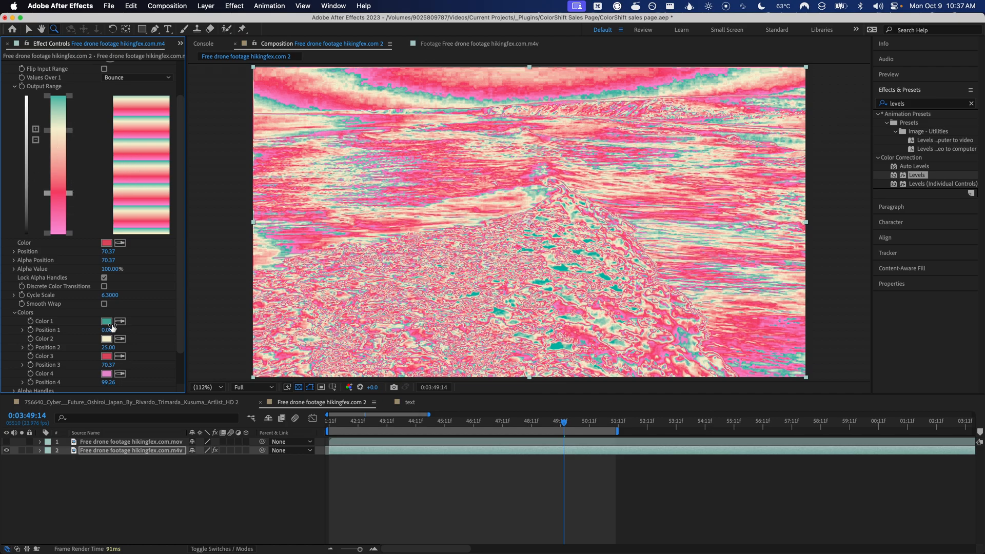
pyautogui.press('super+z')
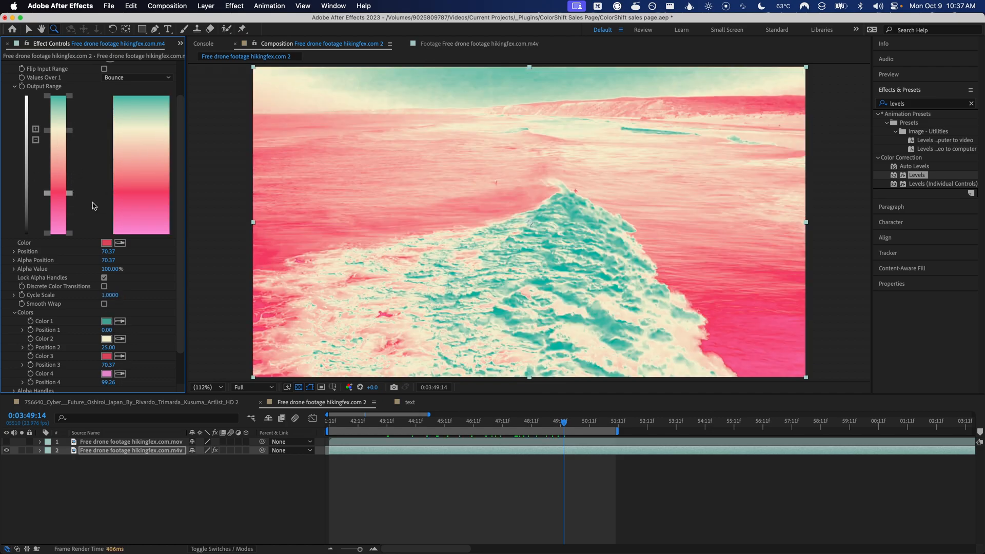
pyautogui.moveTo(108, 295); pyautogui.dragTo(120, 296)
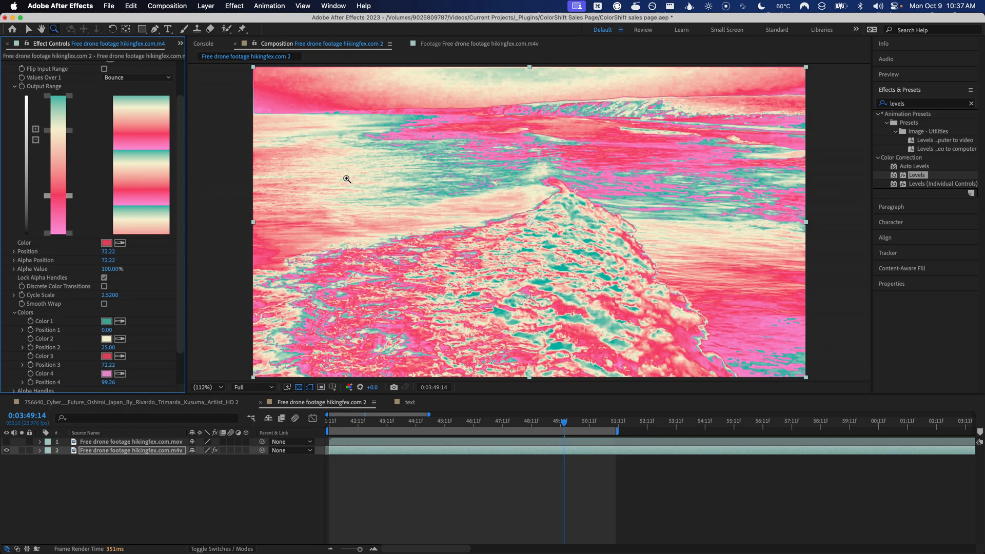
# Zoom into the wave and enable Smooth Wrap so the colour bands blend softly.
pyautogui.click(493, 149)
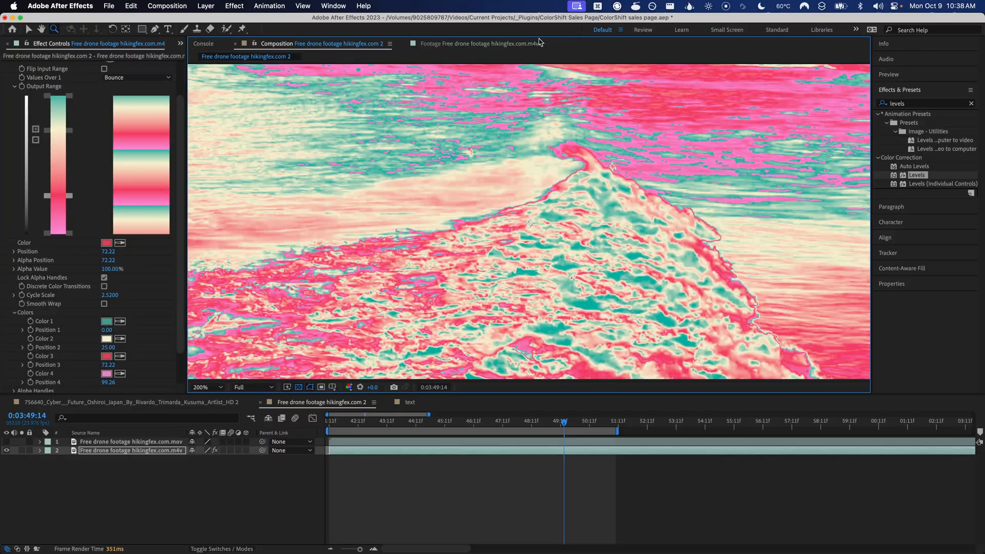
pyautogui.click(508, 125)
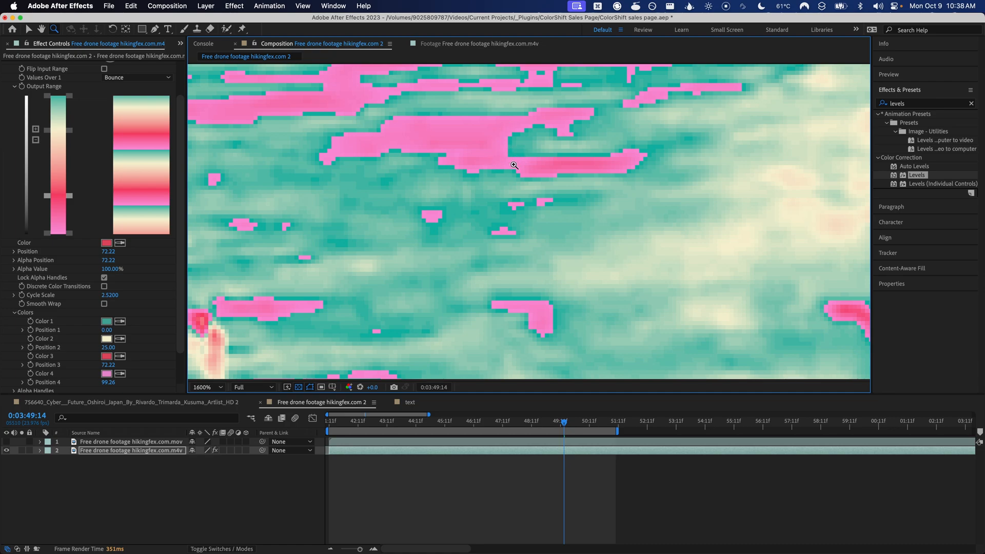
pyautogui.click(104, 305)
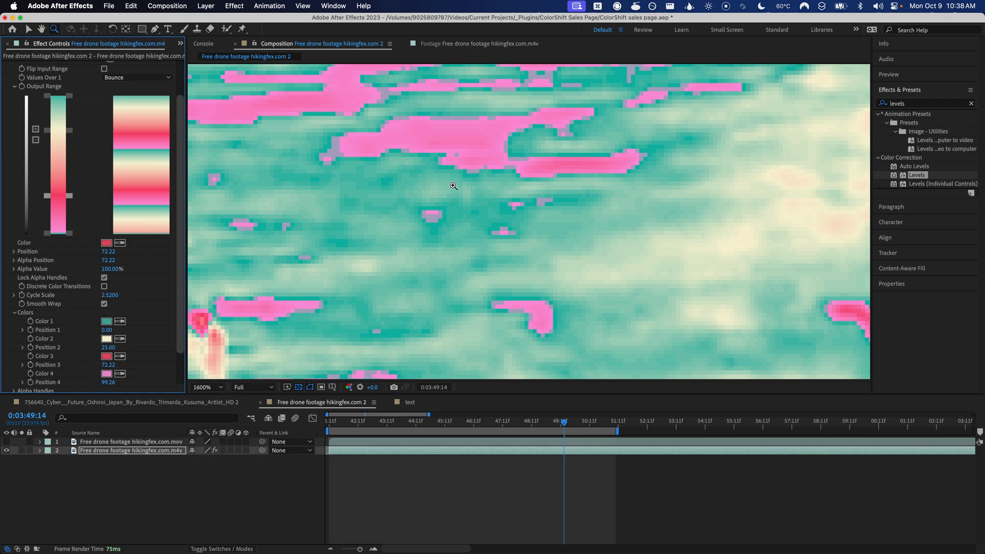
pyautogui.scroll(-1, 480, 326)
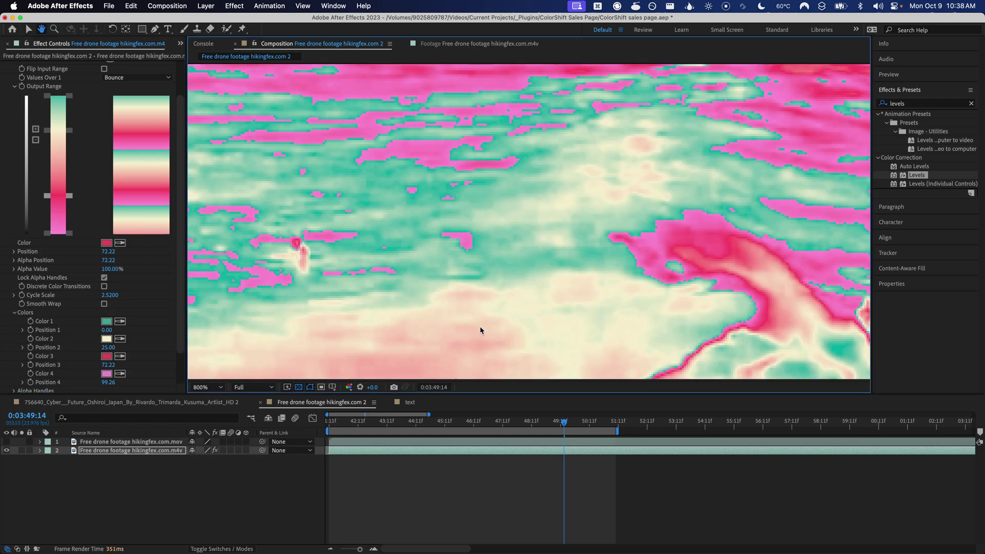
pyautogui.click(104, 304)
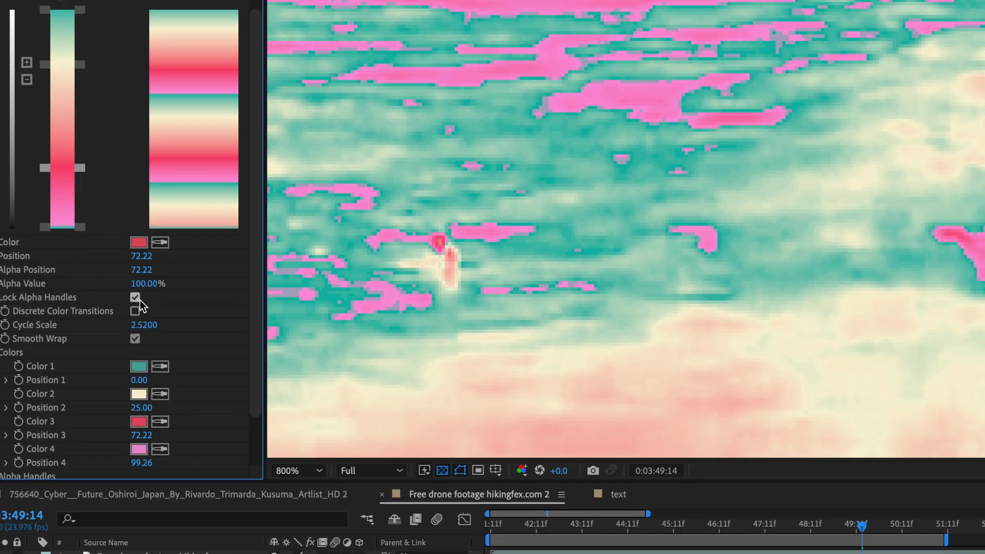
# Leave Smooth Wrap off and move the selected stop to the gradient's end.
pyautogui.click(104, 304)
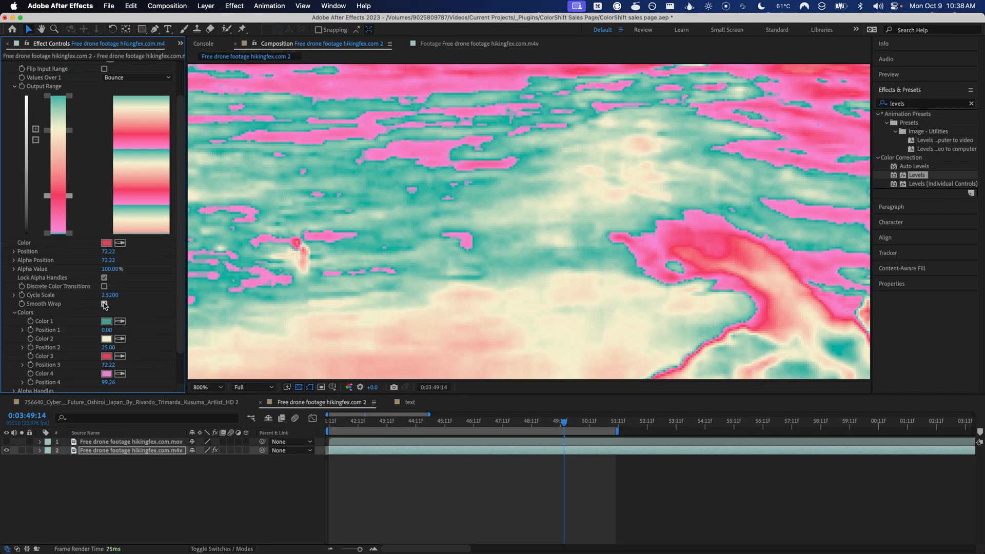
pyautogui.click(104, 304)
pyautogui.click(69, 231)
pyautogui.click(103, 303)
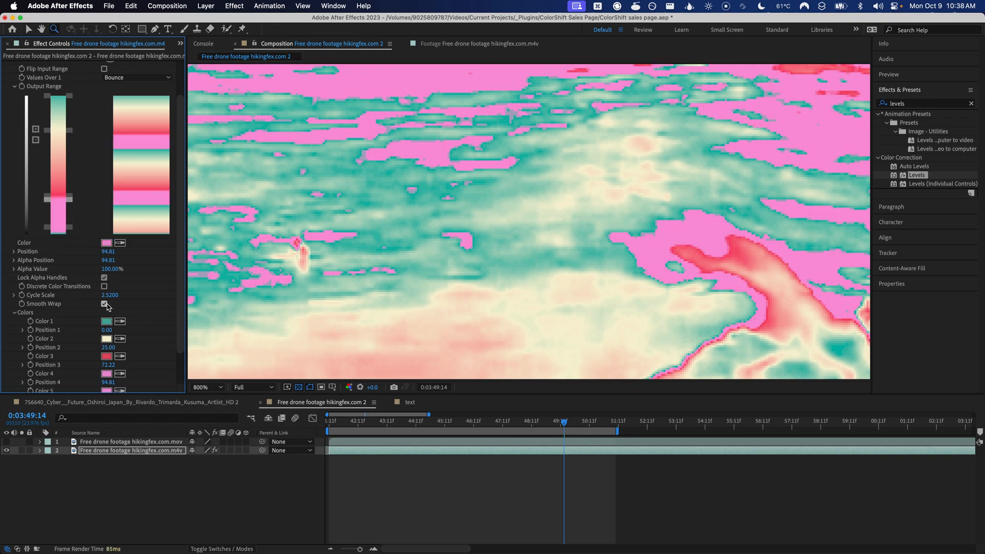
pyautogui.moveTo(71, 206); pyautogui.dragTo(70, 231)
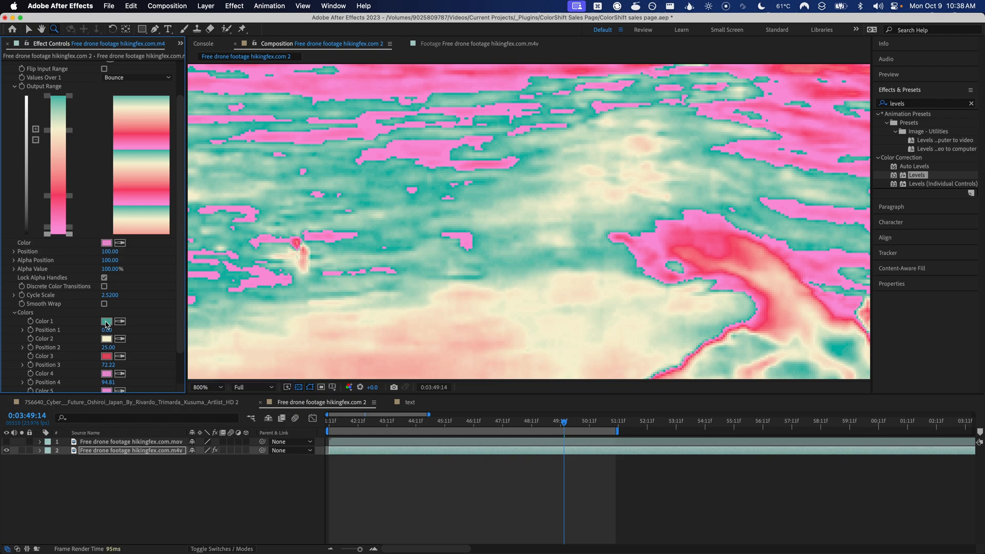
# Colour the end stop teal #00B8A9 and select the pink stop just above it near 94%.
pyautogui.click(106, 322)
pyautogui.press('Return')
pyautogui.click(106, 244)
pyautogui.write('00B8A9')
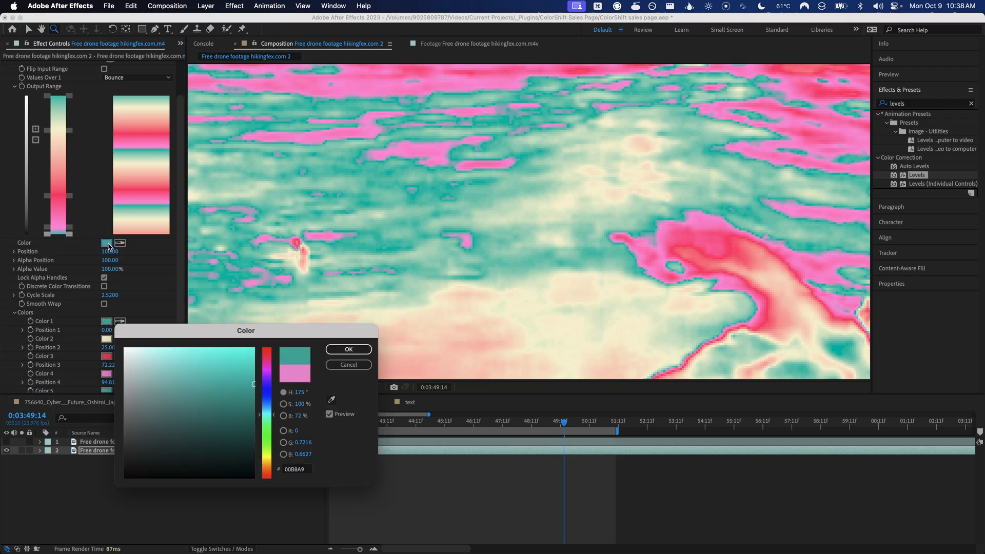
pyautogui.press('Return')
pyautogui.click(72, 230)
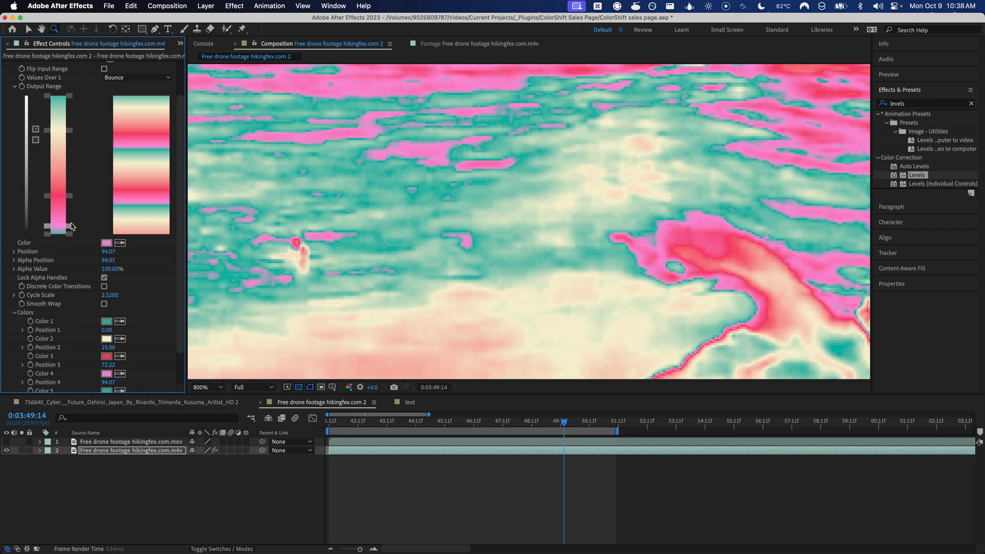
pyautogui.scroll(-5, 438, 159)
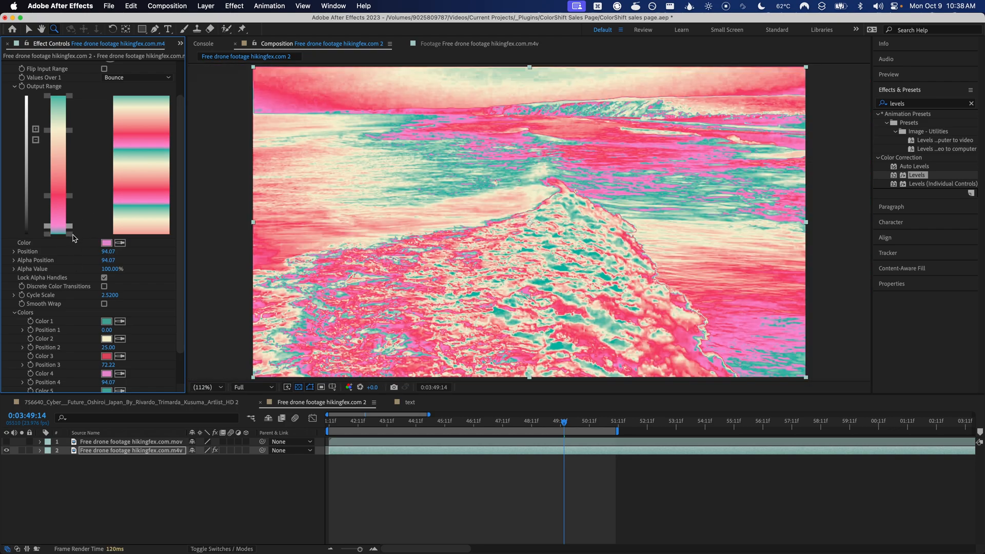
# Nudge the pink stop down, enable Smooth Wrap and discrete bands, and set Cycle Scale to 1.
pyautogui.moveTo(72, 231); pyautogui.dragTo(72, 228)
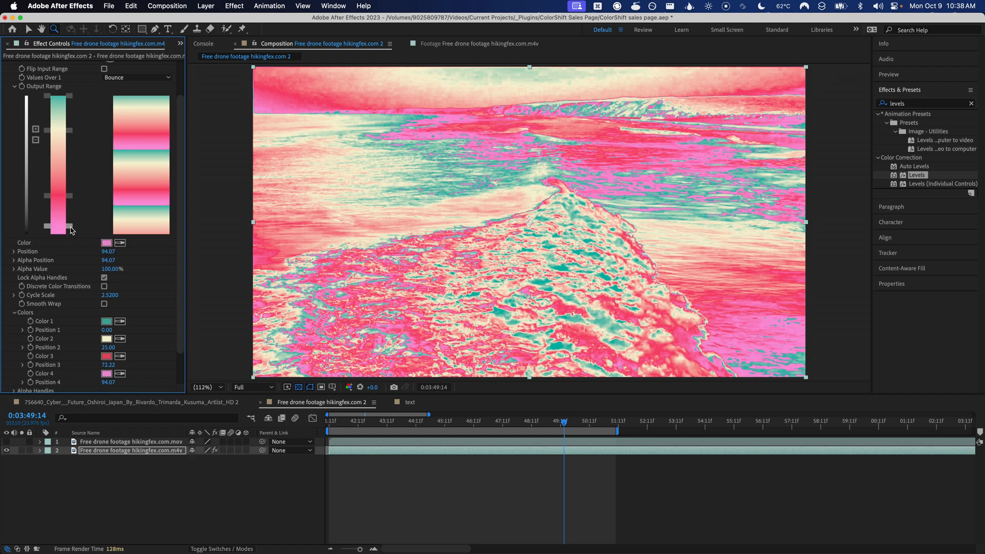
pyautogui.click(105, 304)
pyautogui.click(105, 287)
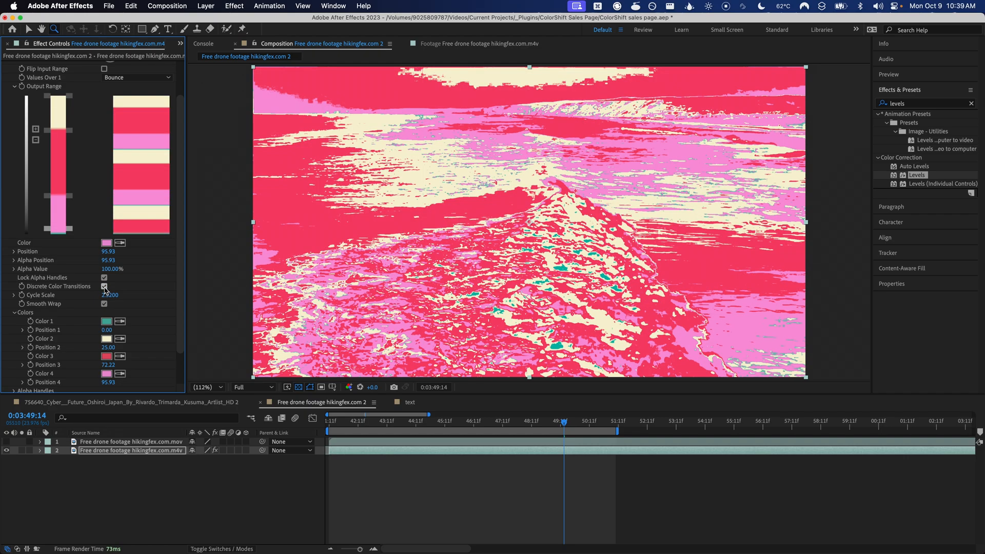
pyautogui.moveTo(110, 295); pyautogui.dragTo(101, 294)
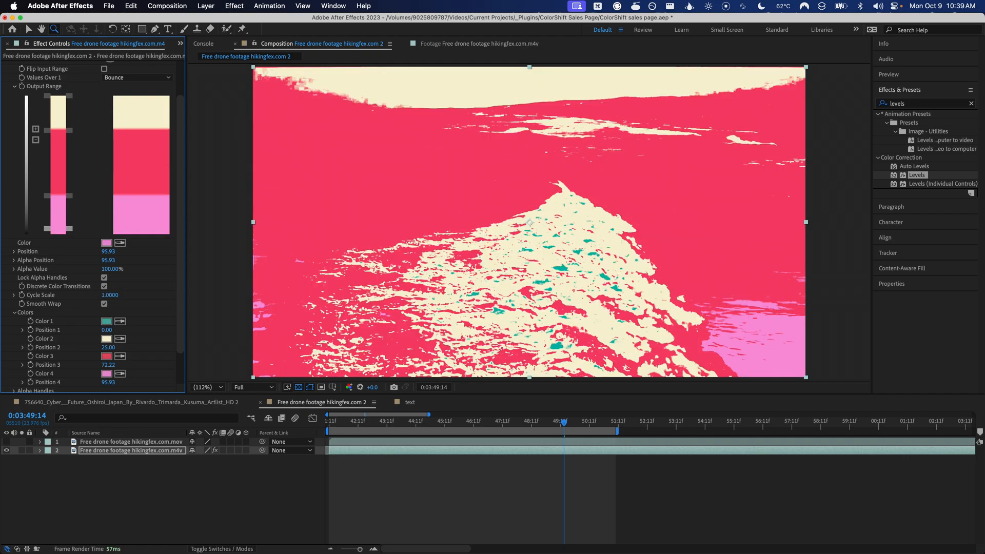
# Raise the cream stop, lower the crimson stop, and return to smooth colour transitions.
pyautogui.moveTo(72, 198)
pyautogui.mouseDown()
pyautogui.moveTo(73, 146)
pyautogui.moveTo(72, 170)
pyautogui.mouseUp()
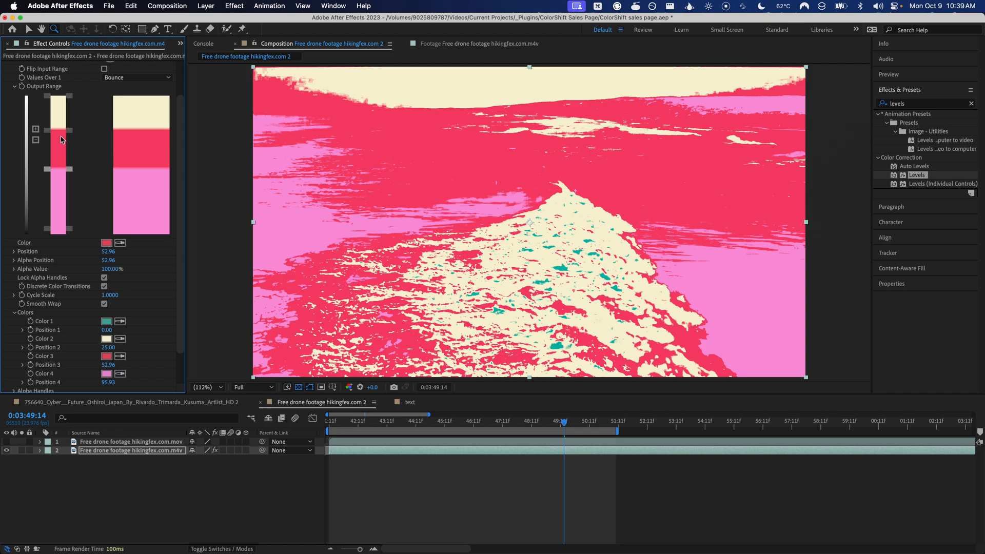
pyautogui.moveTo(70, 169); pyautogui.dragTo(70, 131)
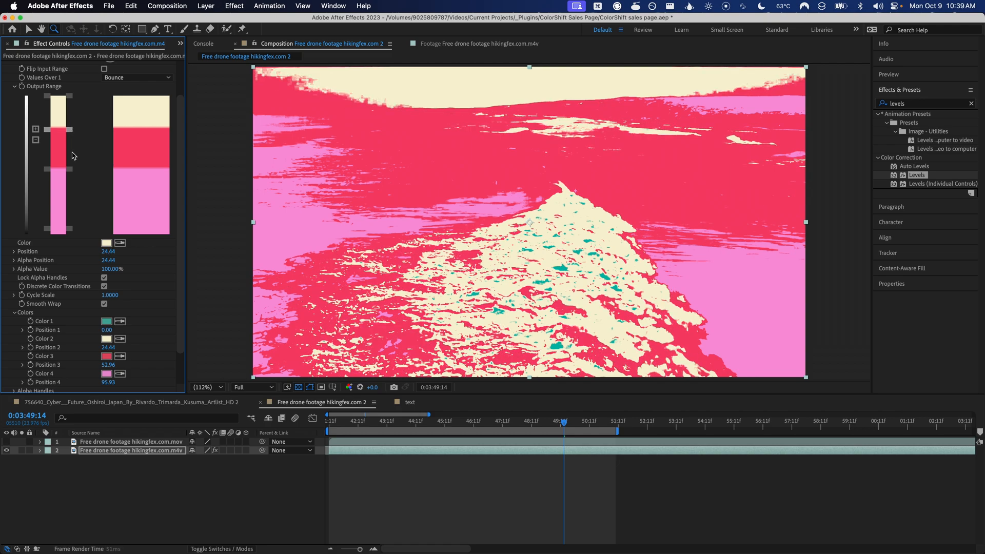
pyautogui.moveTo(71, 167); pyautogui.dragTo(71, 175)
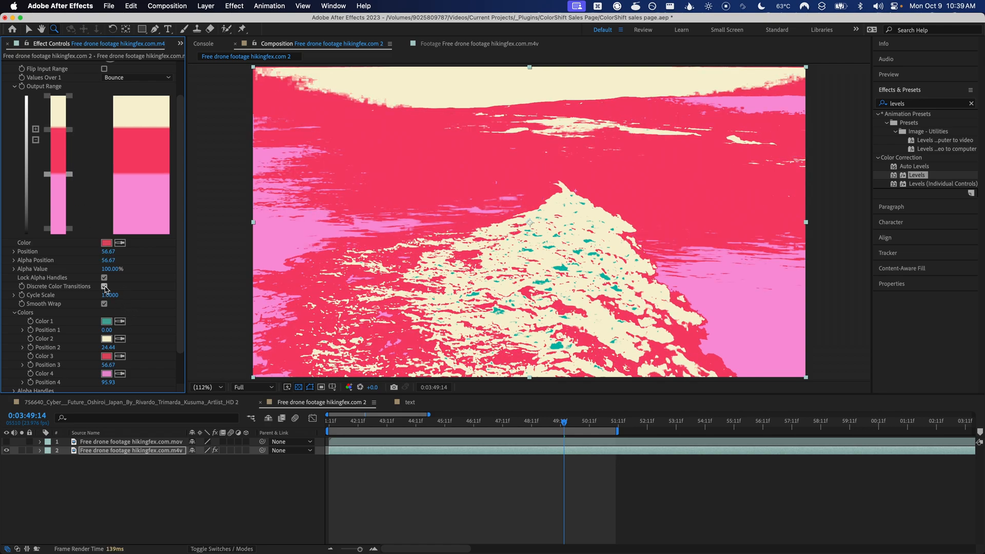
pyautogui.click(105, 286)
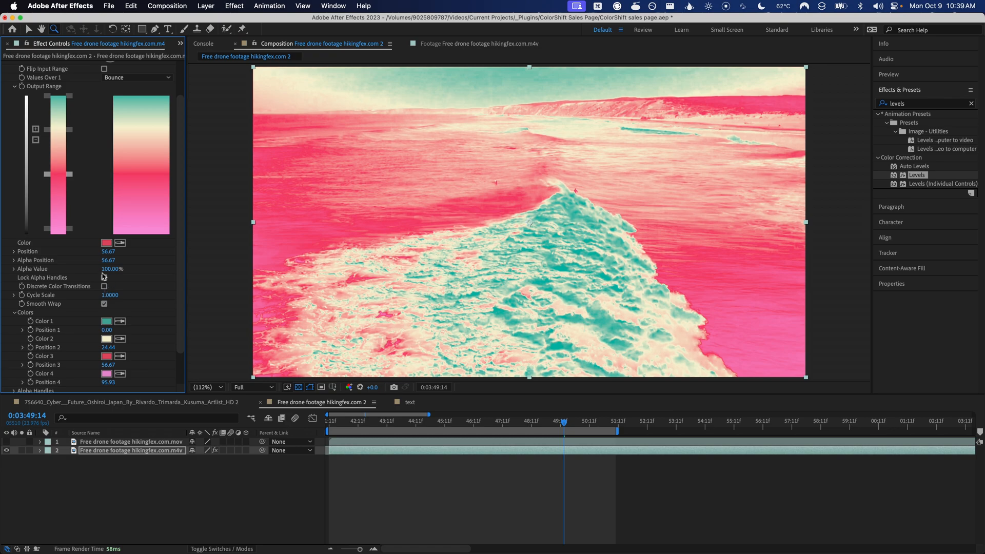
pyautogui.scroll(-2, 92, 275)
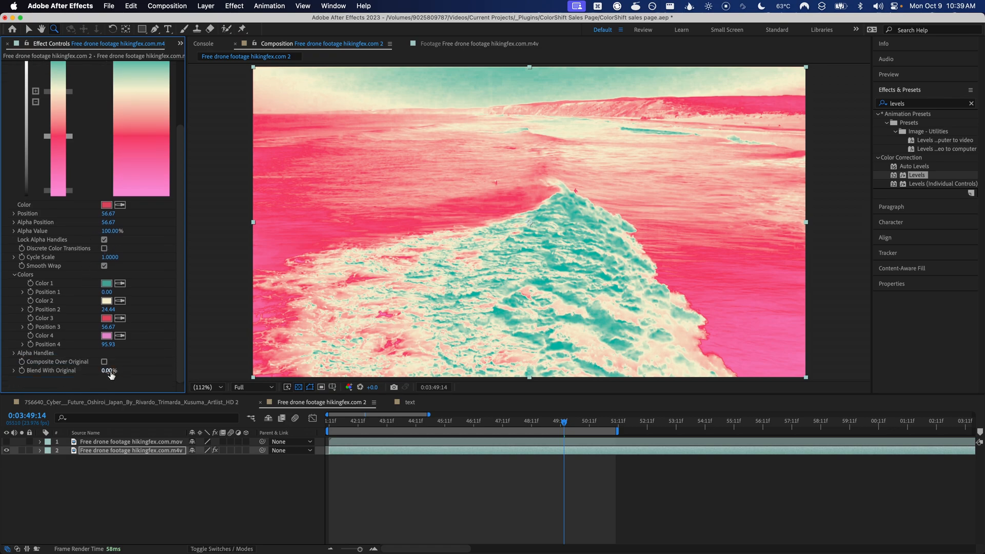
# Push Blend With Original to 100% and back to 0%.
pyautogui.moveTo(109, 370); pyautogui.dragTo(179, 370)
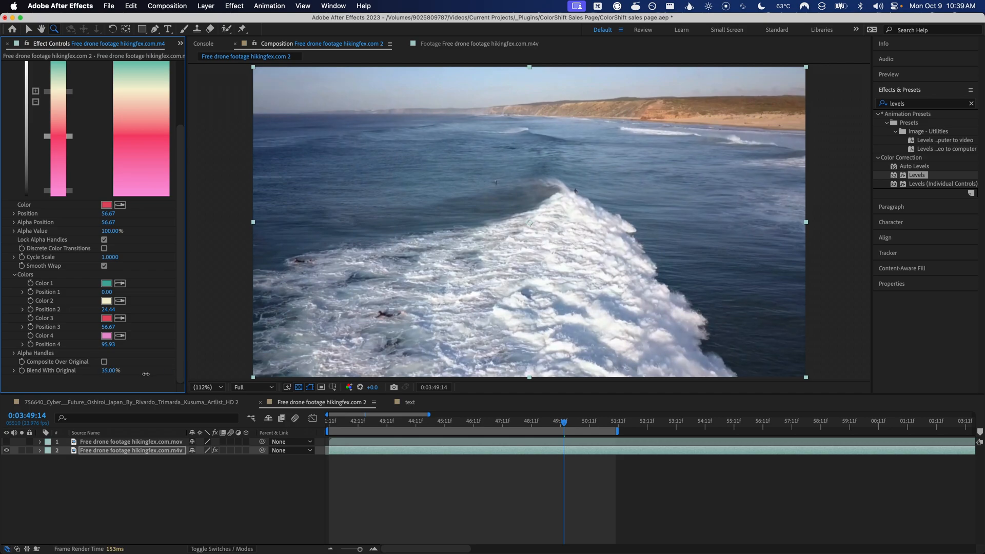
pyautogui.moveTo(112, 370); pyautogui.dragTo(78, 370)
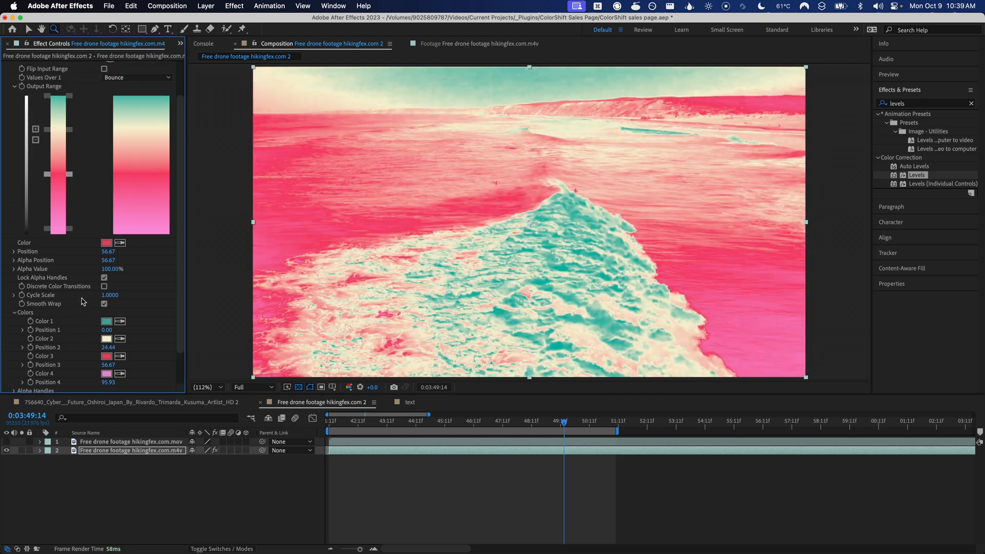
pyautogui.scroll(4, 83, 304)
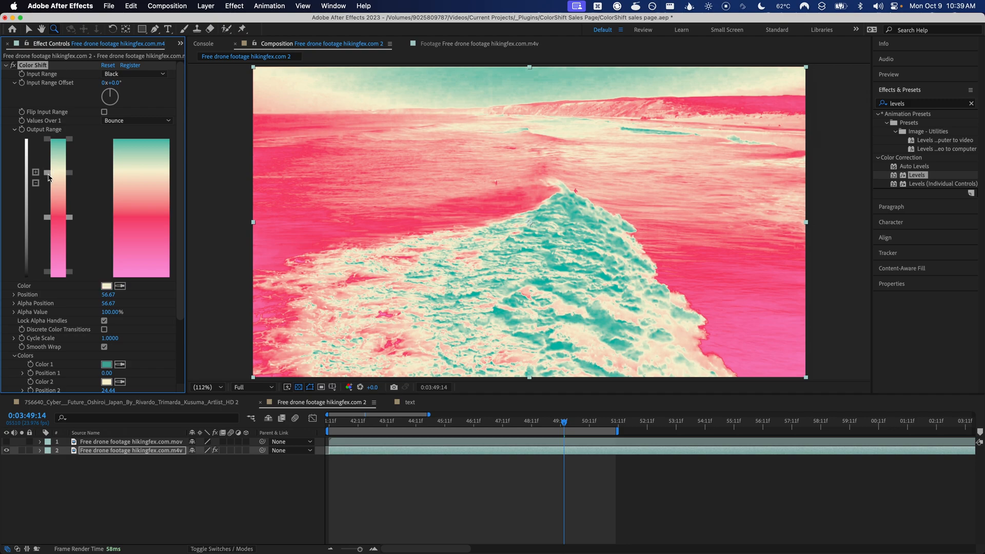
# Reposition the cream stop and drop its Alpha Value to about 4%.
pyautogui.moveTo(48, 175); pyautogui.dragTo(72, 183)
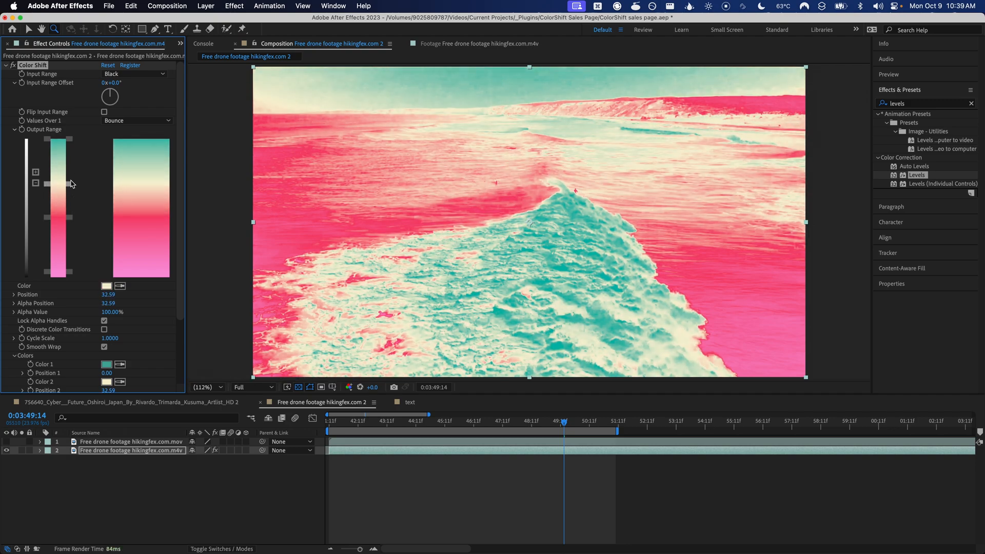
pyautogui.moveTo(106, 295); pyautogui.dragTo(113, 294)
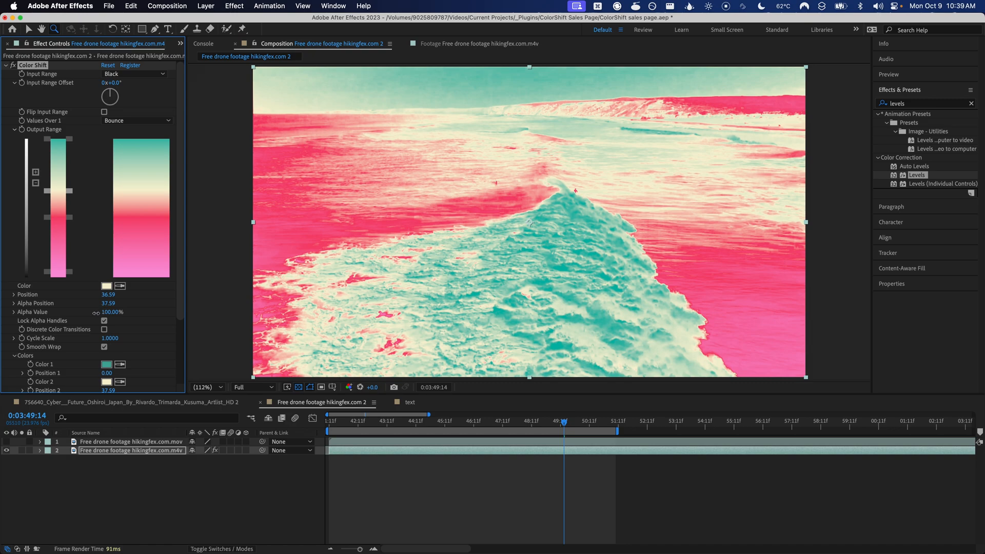
pyautogui.moveTo(112, 312); pyautogui.dragTo(74, 315)
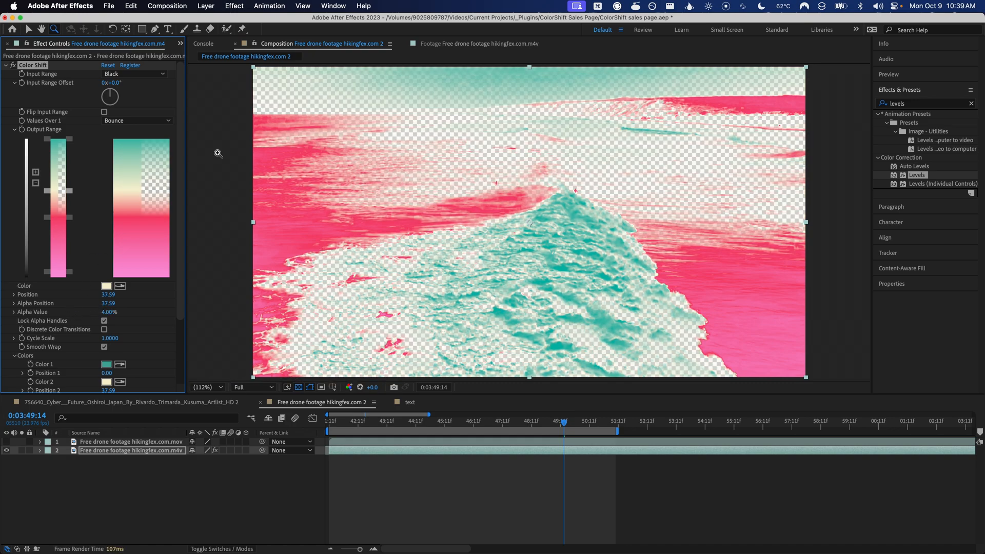
pyautogui.moveTo(68, 191)
pyautogui.mouseDown()
pyautogui.moveTo(70, 201)
pyautogui.moveTo(70, 185)
pyautogui.mouseUp()
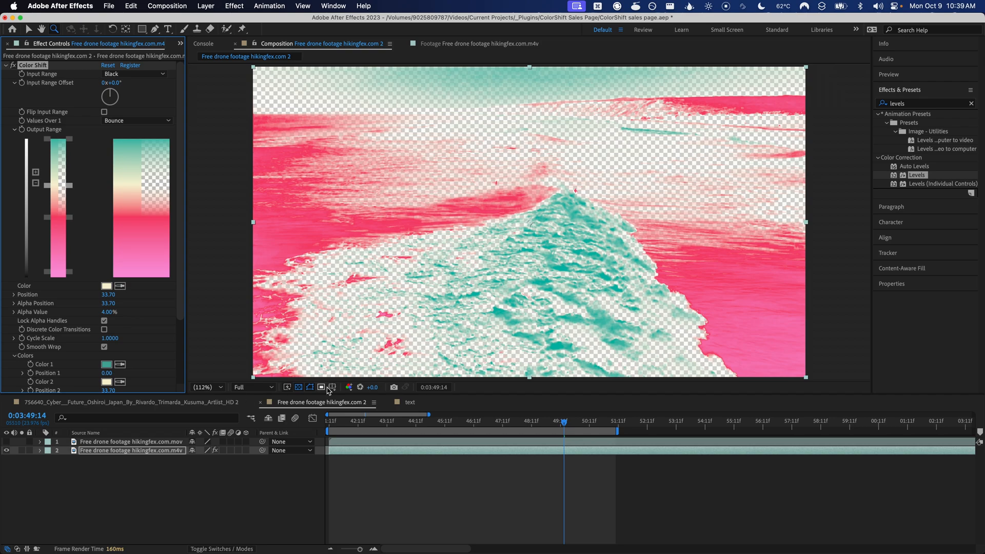
# Check the transparent cream areas with the Transparency Grid off and on again.
pyautogui.click(299, 387)
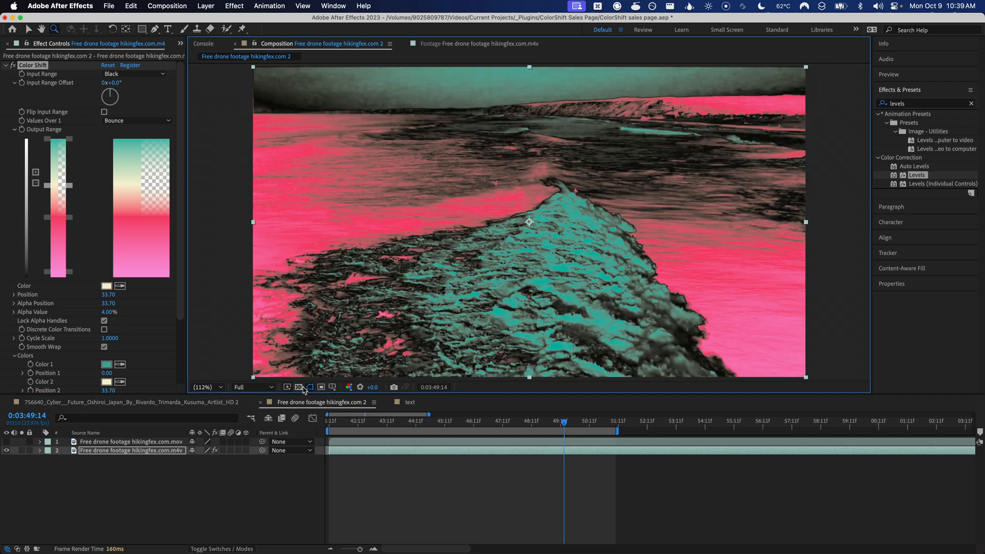
pyautogui.click(298, 387)
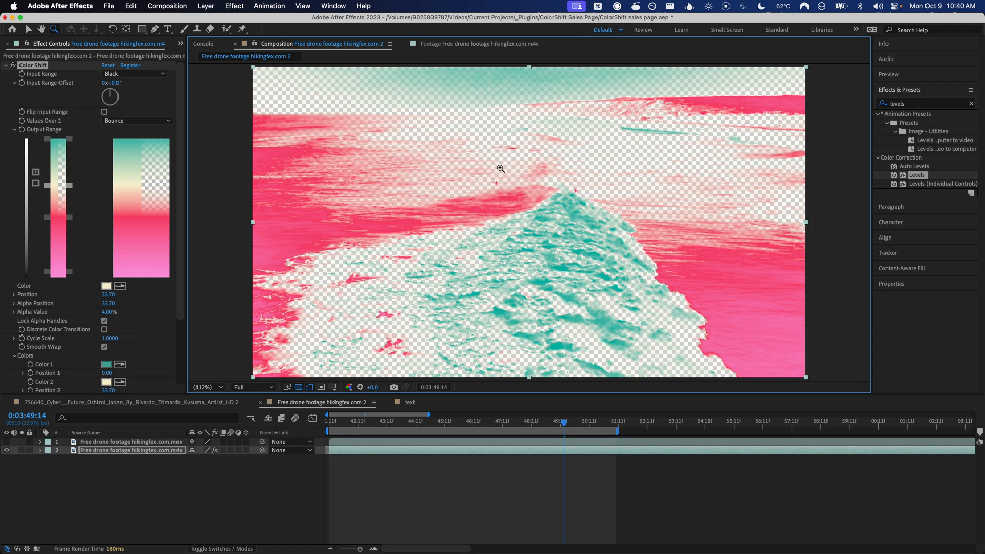
pyautogui.scroll(-5, 154, 270)
pyautogui.scroll(-2, 138, 324)
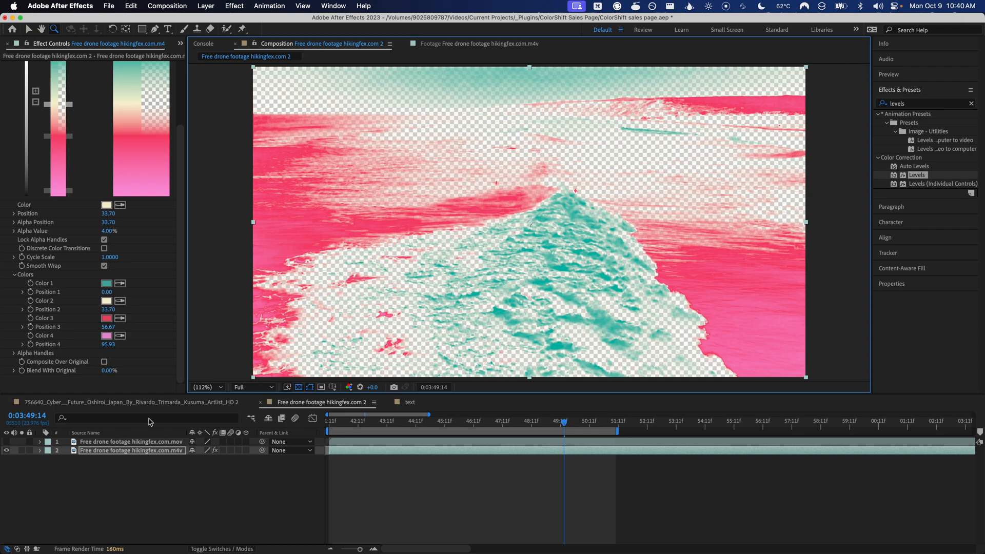
# Enable Composite Over Original, move the cream alpha handle and lower the top handle's opacity.
pyautogui.click(105, 362)
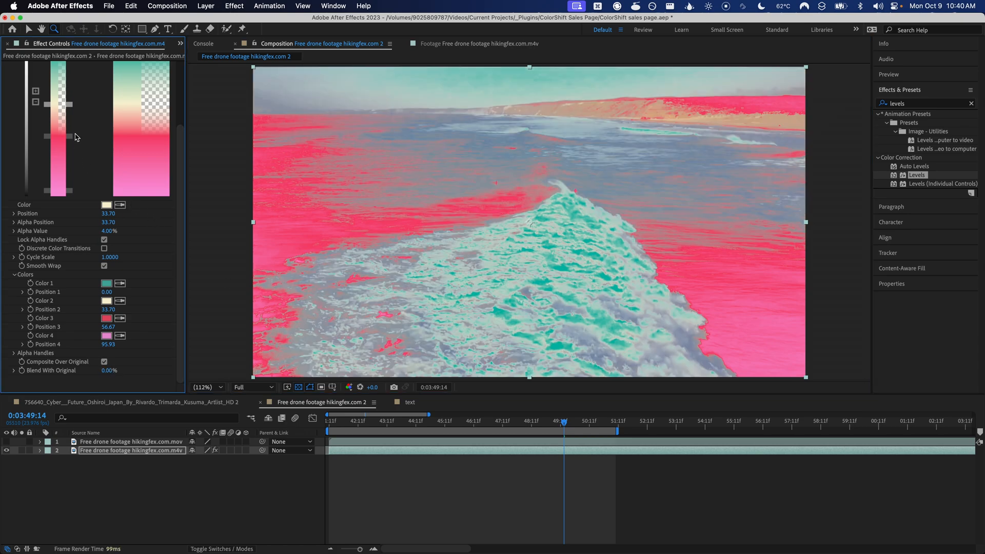
pyautogui.scroll(2, 91, 156)
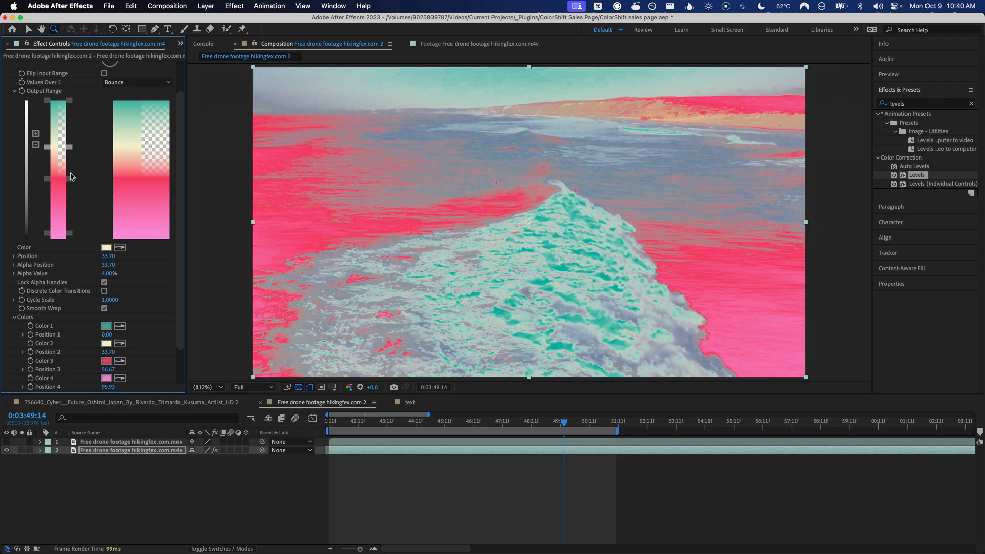
pyautogui.moveTo(68, 178); pyautogui.dragTo(70, 152)
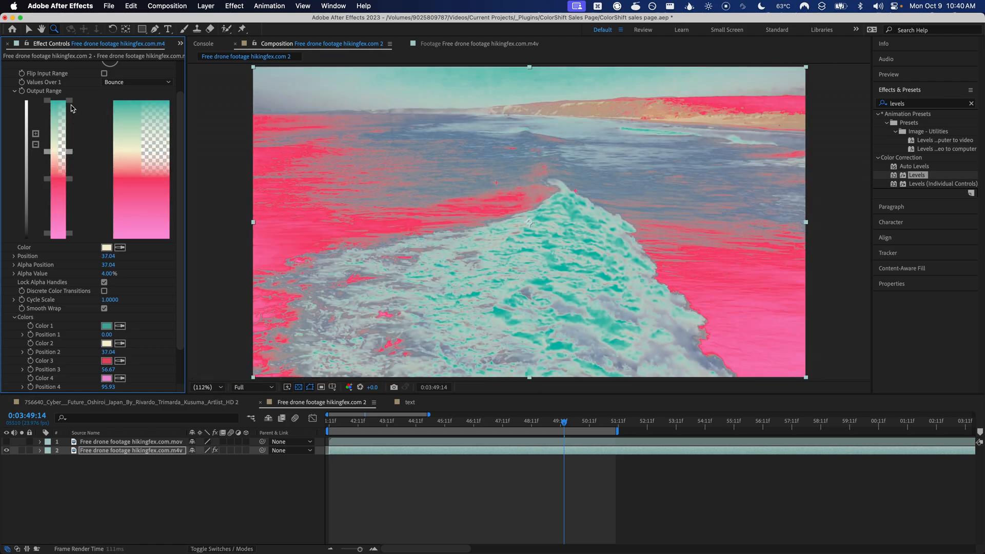
pyautogui.click(71, 108)
pyautogui.moveTo(108, 273); pyautogui.dragTo(51, 279)
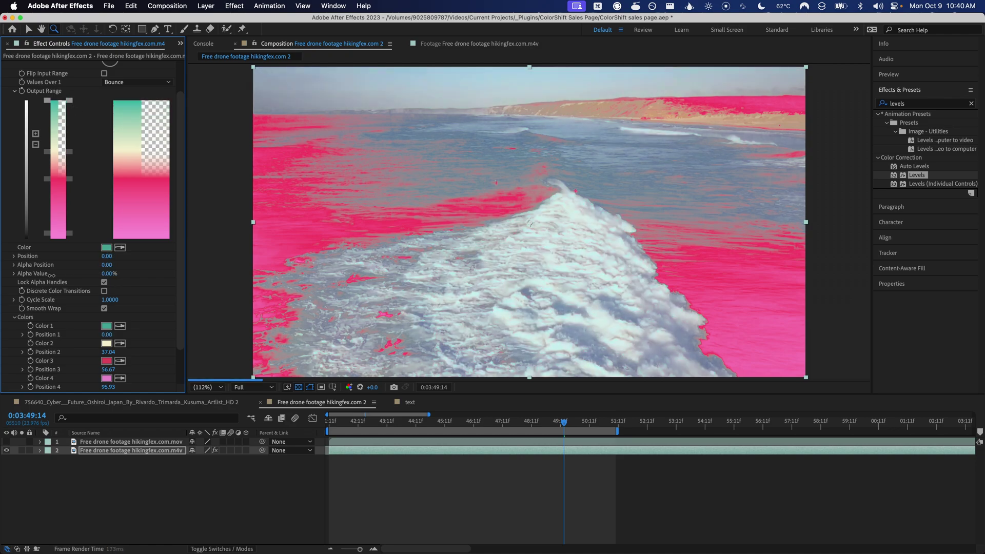
# Restore the cream band to full opacity near position 36.3 and scrub to an earlier frame.
pyautogui.click(70, 152)
pyautogui.moveTo(108, 274); pyautogui.dragTo(217, 270)
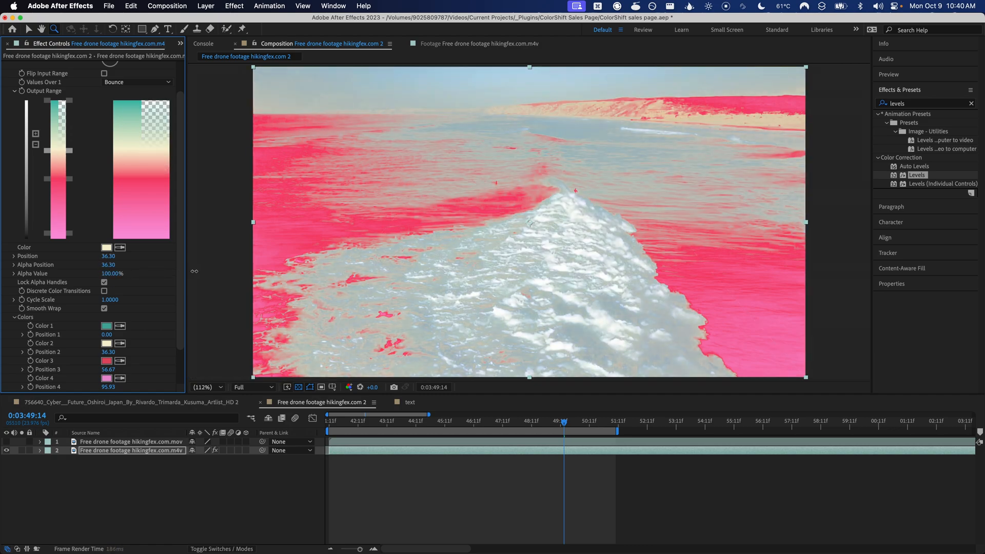
pyautogui.moveTo(573, 423); pyautogui.dragTo(524, 422)
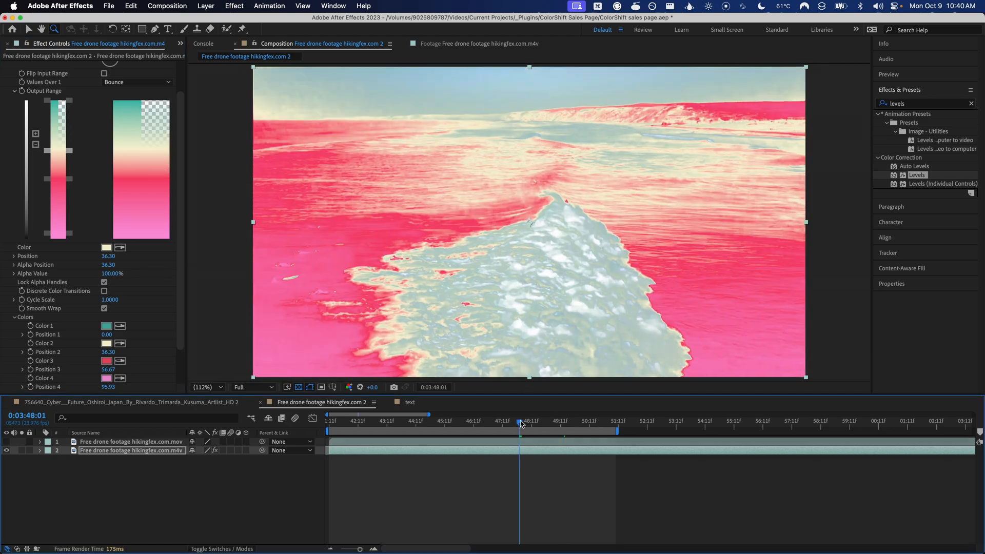
pyautogui.scroll(-1, 152, 281)
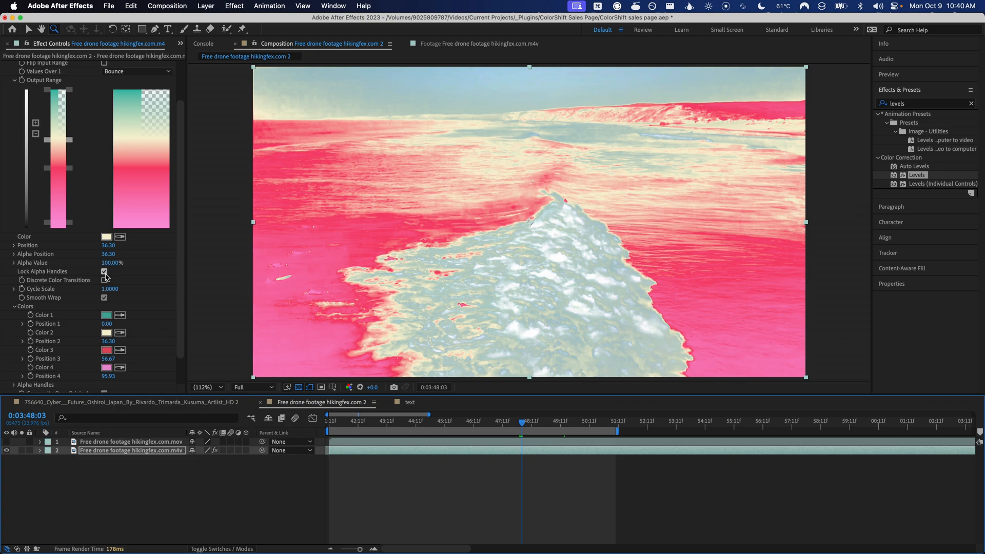
pyautogui.click(105, 272)
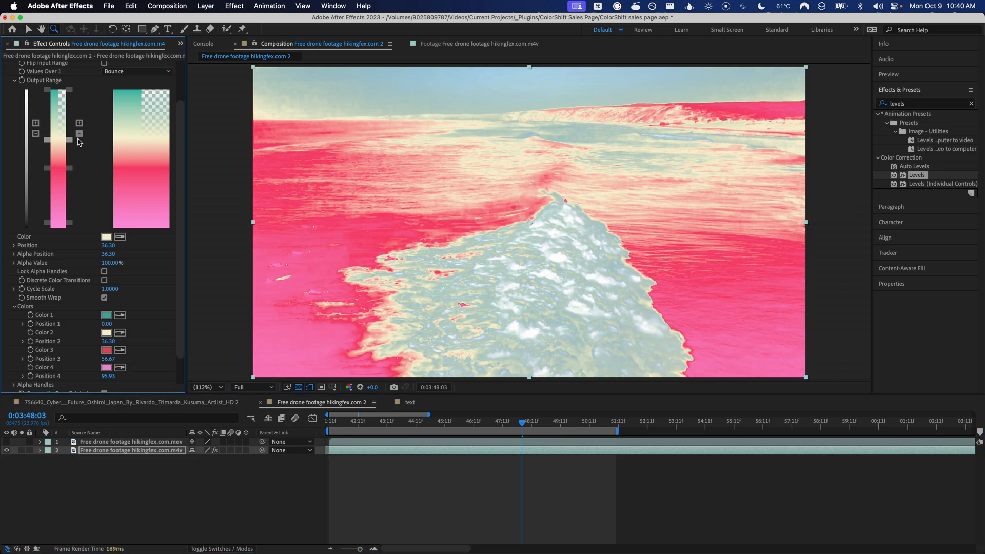
pyautogui.moveTo(69, 140); pyautogui.dragTo(68, 203)
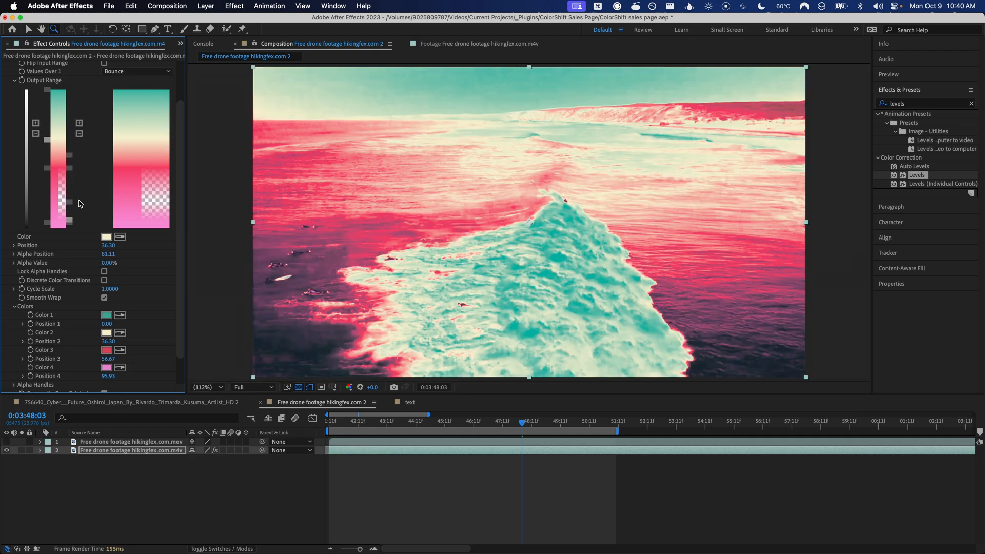
pyautogui.moveTo(69, 222); pyautogui.dragTo(70, 140)
pyautogui.click(79, 134)
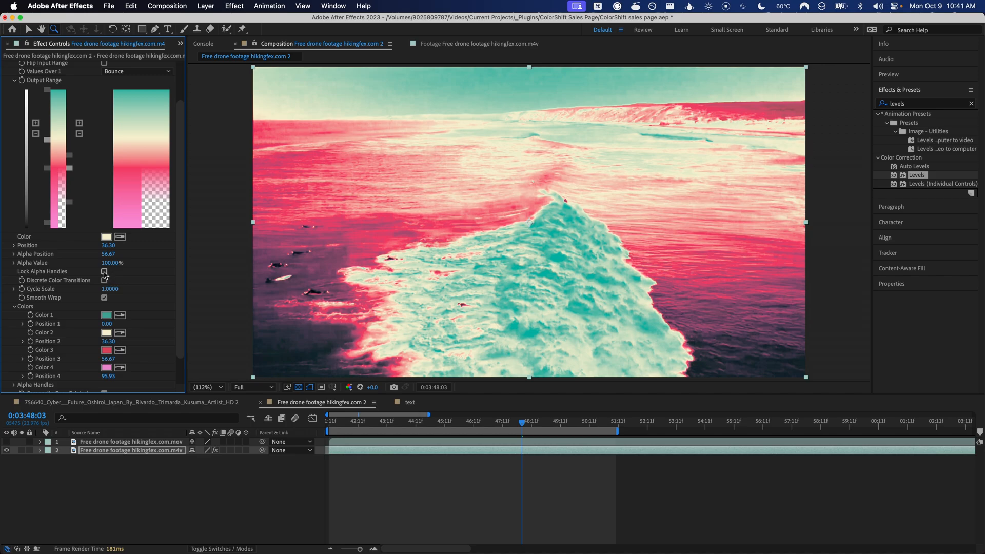
pyautogui.click(104, 273)
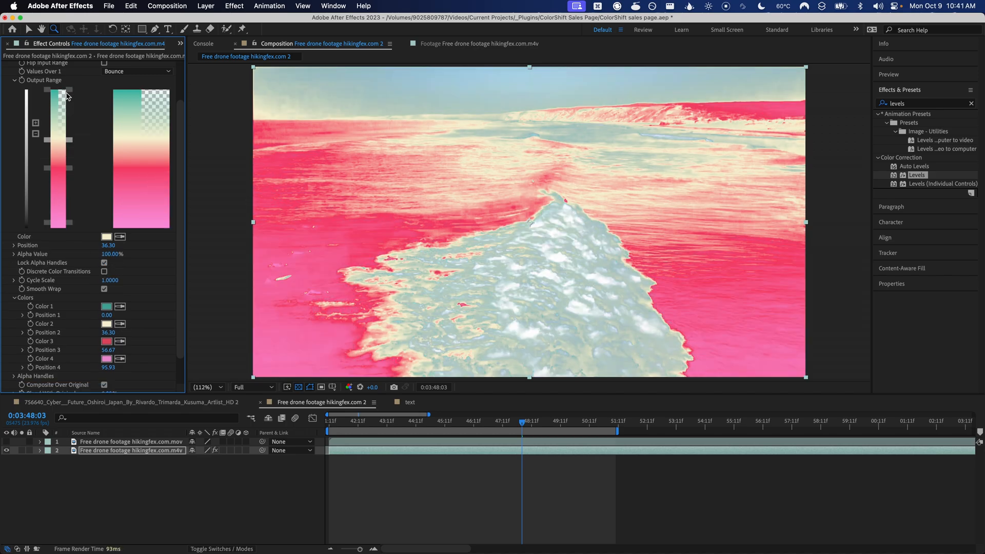
pyautogui.moveTo(68, 95); pyautogui.dragTo(68, 131)
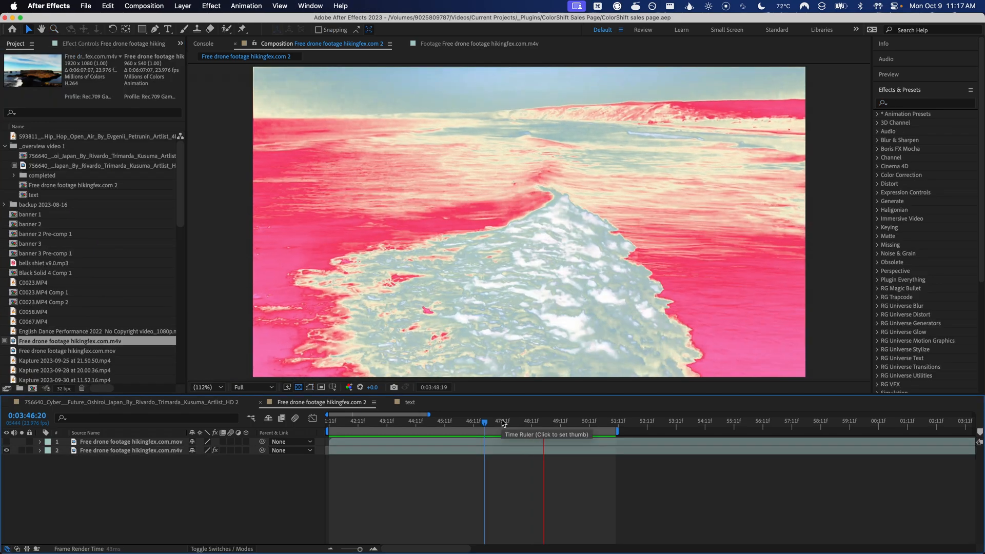